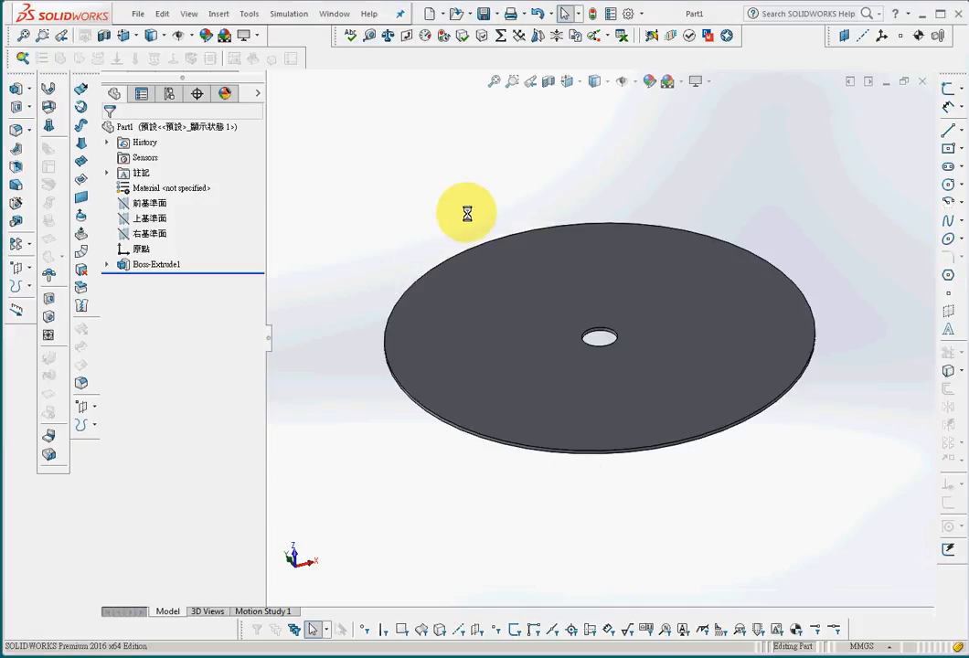
Create a reference axis through the disc's central hole from its cylindrical face.
{"action": "left_click", "coordinate": [512, 81]}
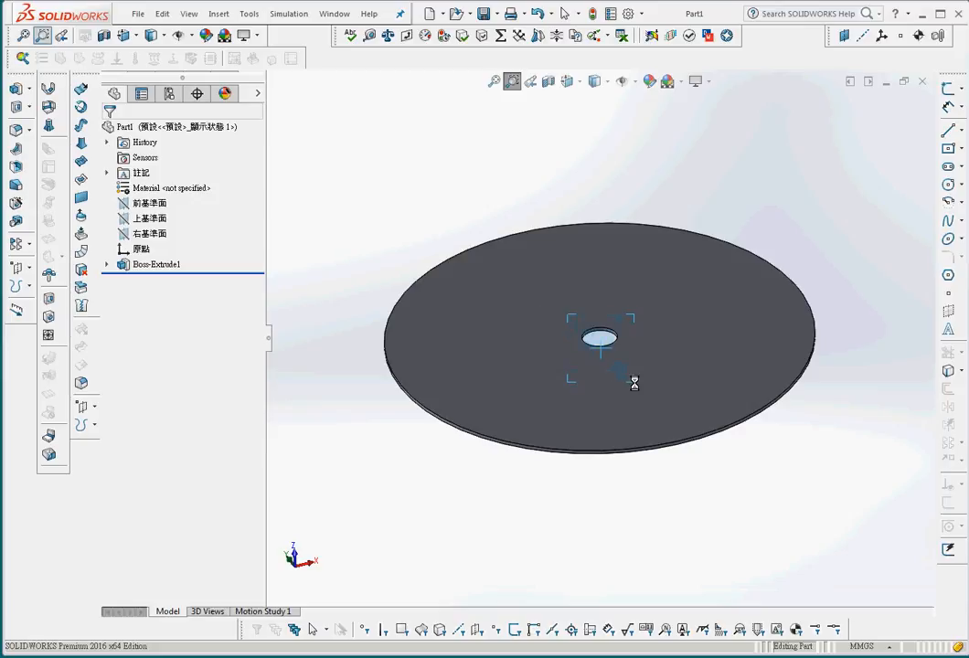
{"action": "left_click_drag", "start_coordinate": [568, 315], "coordinate": [634, 383]}
{"action": "left_click", "coordinate": [510, 81]}
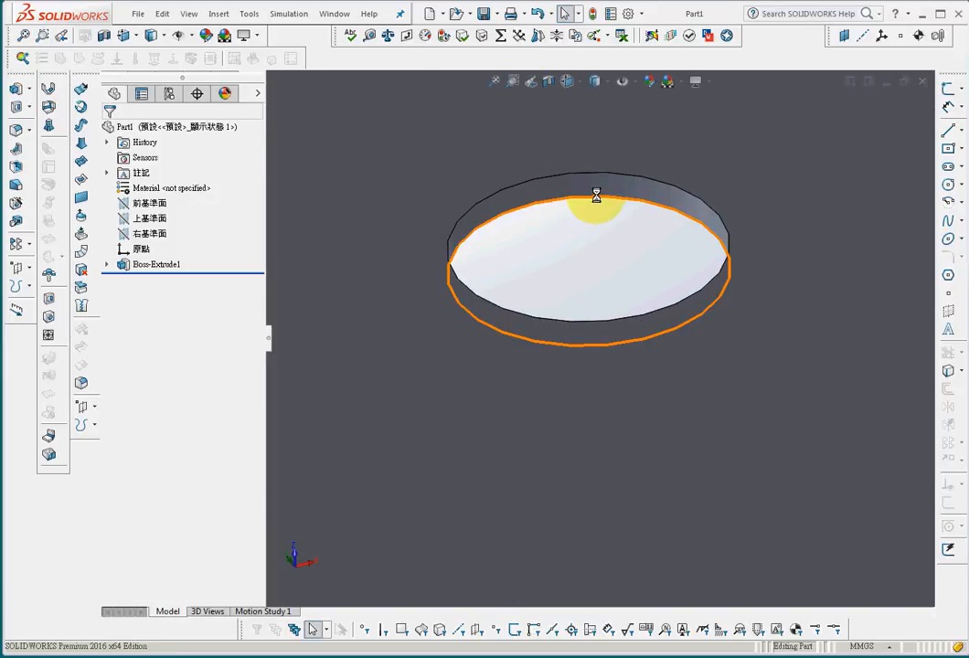
{"action": "left_click", "coordinate": [596, 195]}
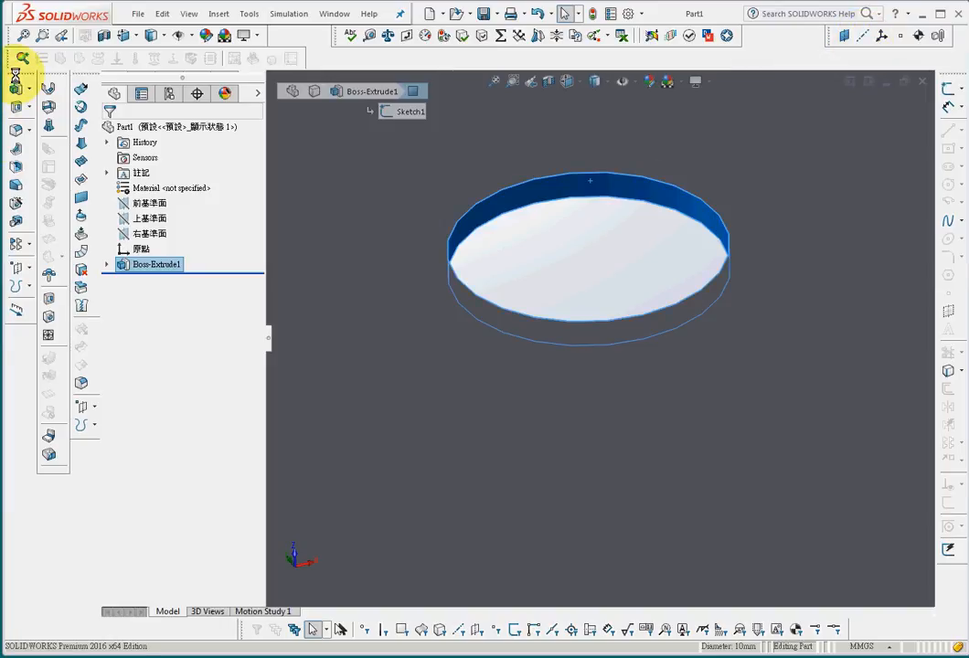
{"action": "left_click", "coordinate": [28, 268]}
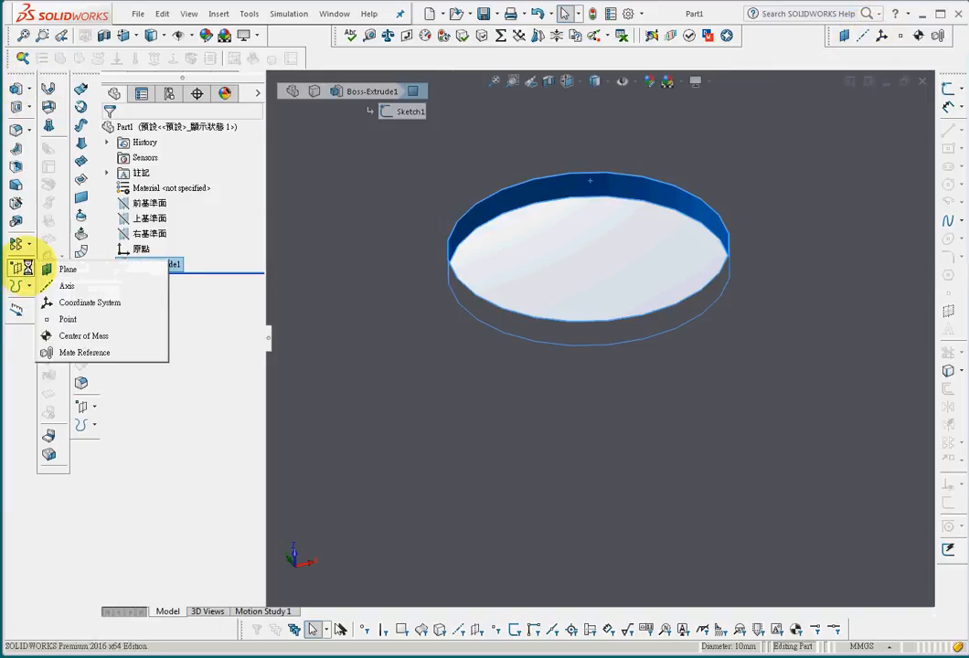
{"action": "left_click", "coordinate": [70, 286]}
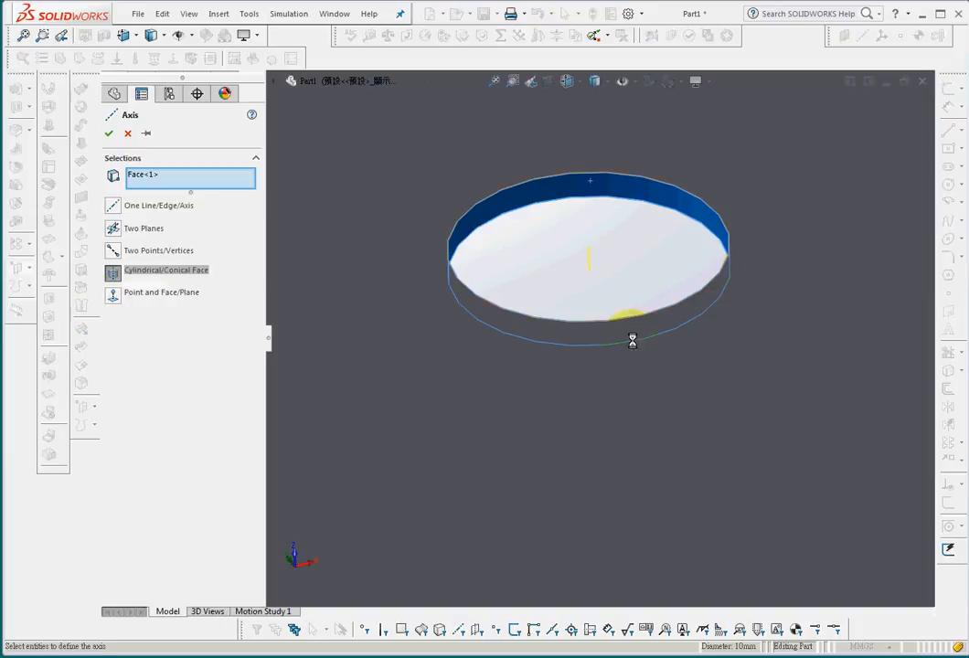
{"action": "left_click", "coordinate": [111, 133]}
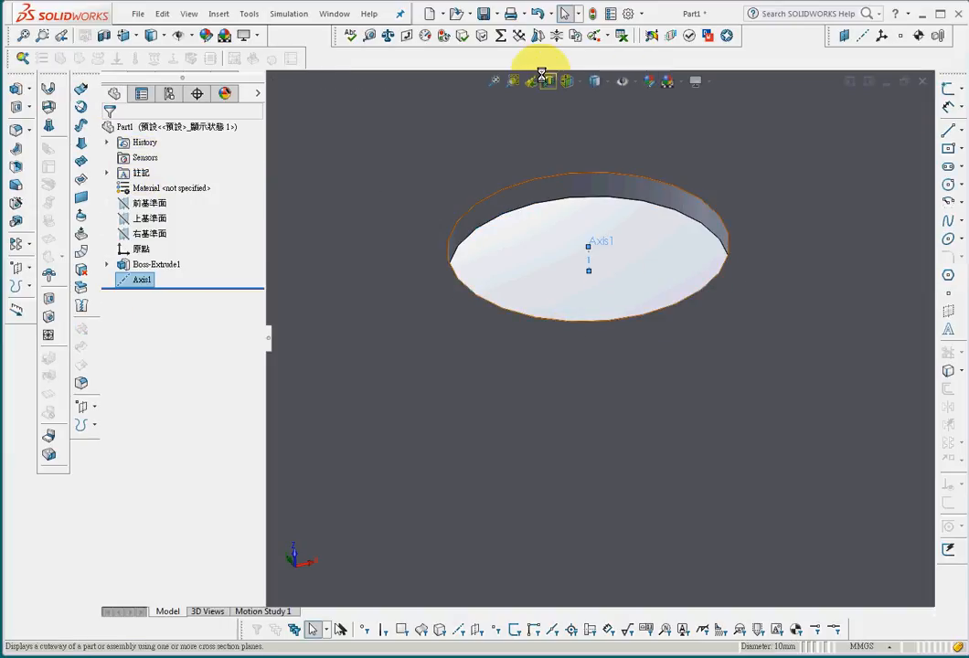
{"action": "left_click", "coordinate": [494, 80]}
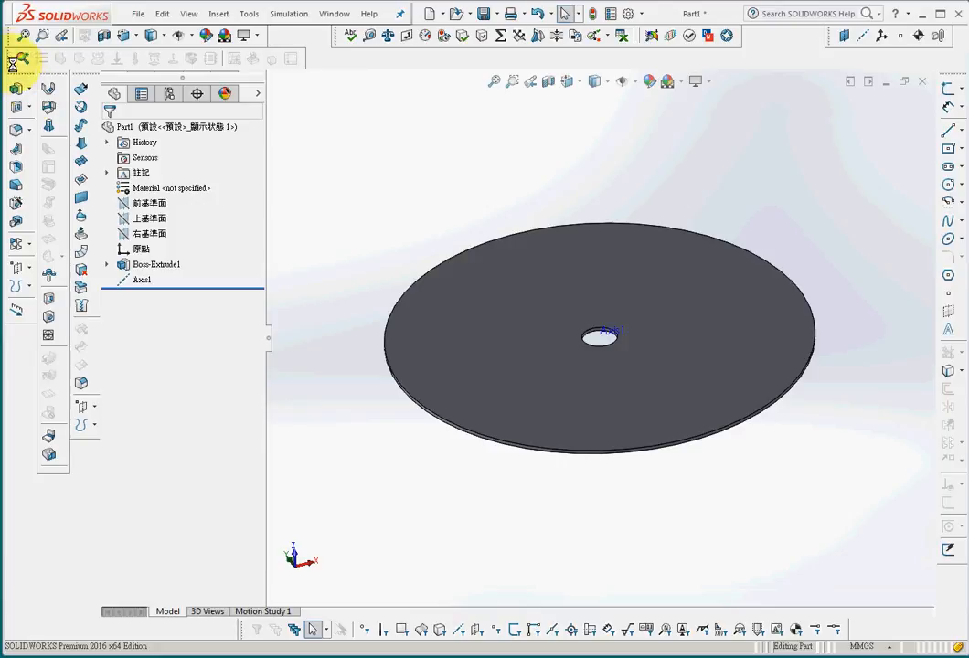
Undock the Simulation toolbar over the graphics area and create a new Frequency study.
{"action": "left_click_drag", "start_coordinate": [12, 57], "coordinate": [443, 115]}
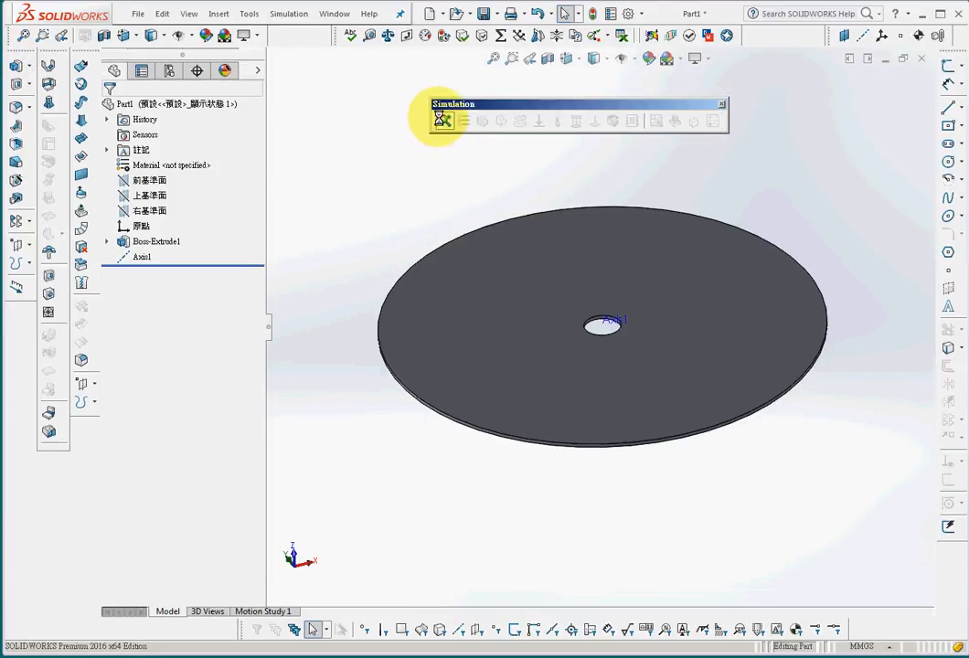
{"action": "left_click", "coordinate": [442, 119]}
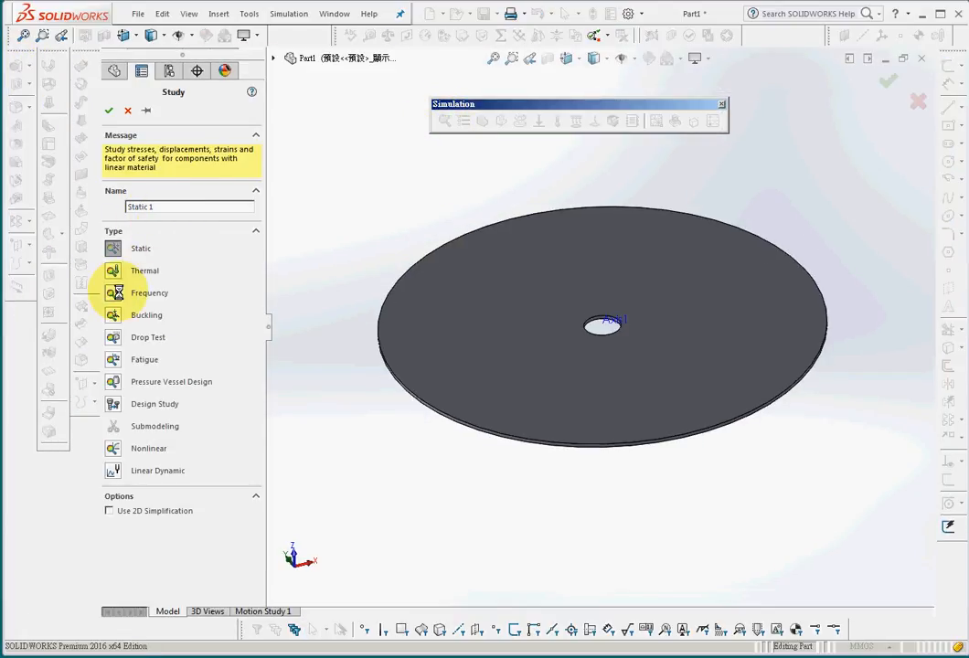
{"action": "left_click", "coordinate": [112, 293]}
{"action": "left_click", "coordinate": [108, 109]}
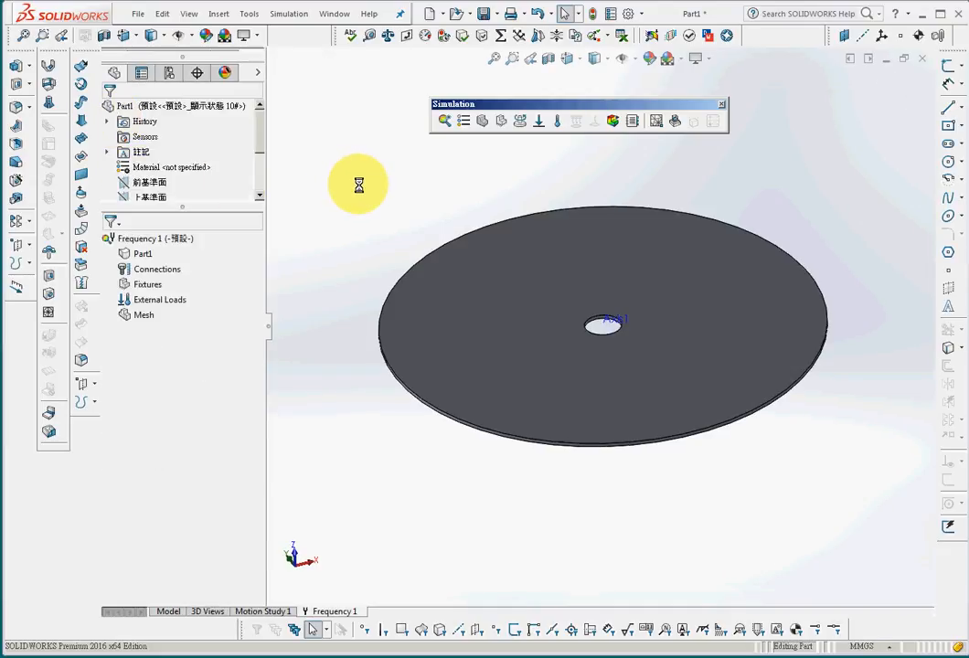
Check the add-ins list and the list of available toolbars for the Simulation entries.
{"action": "left_click", "coordinate": [641, 14]}
{"action": "left_click", "coordinate": [676, 66]}
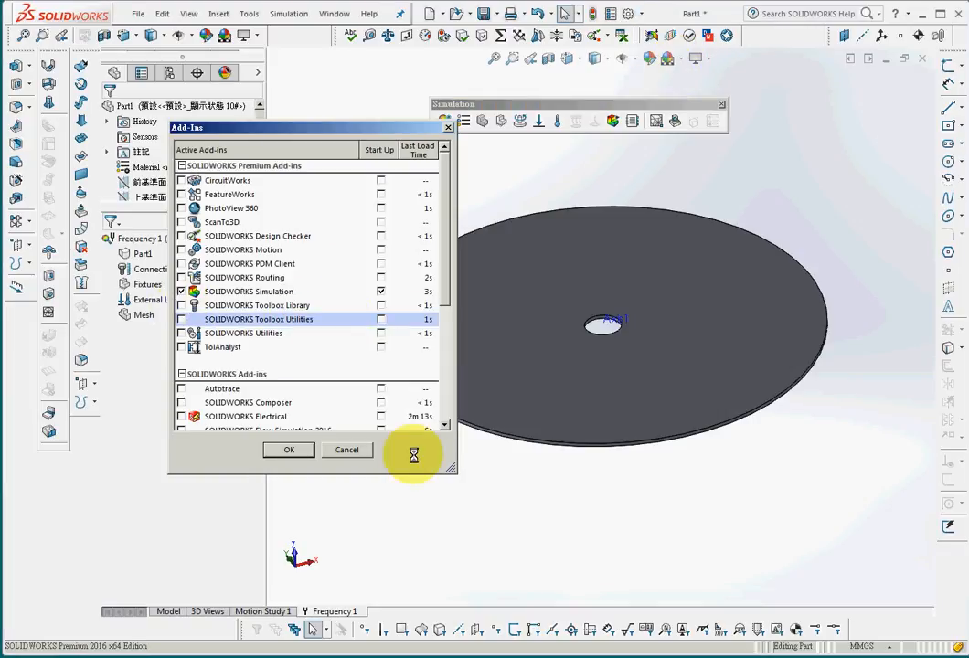
{"action": "left_click", "coordinate": [346, 450]}
{"action": "right_click", "coordinate": [305, 35]}
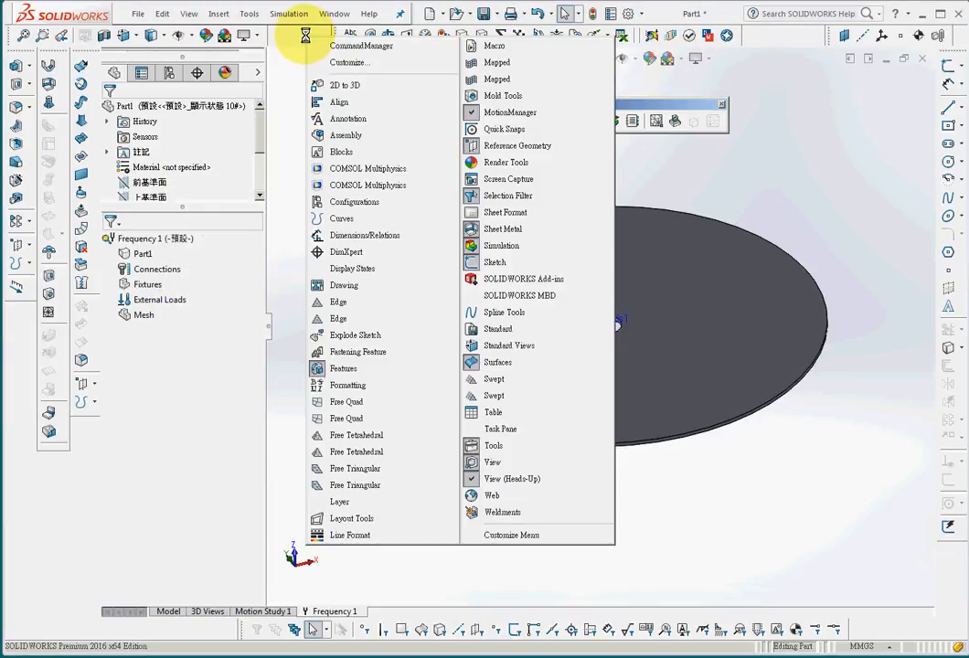
{"action": "left_click", "coordinate": [474, 246]}
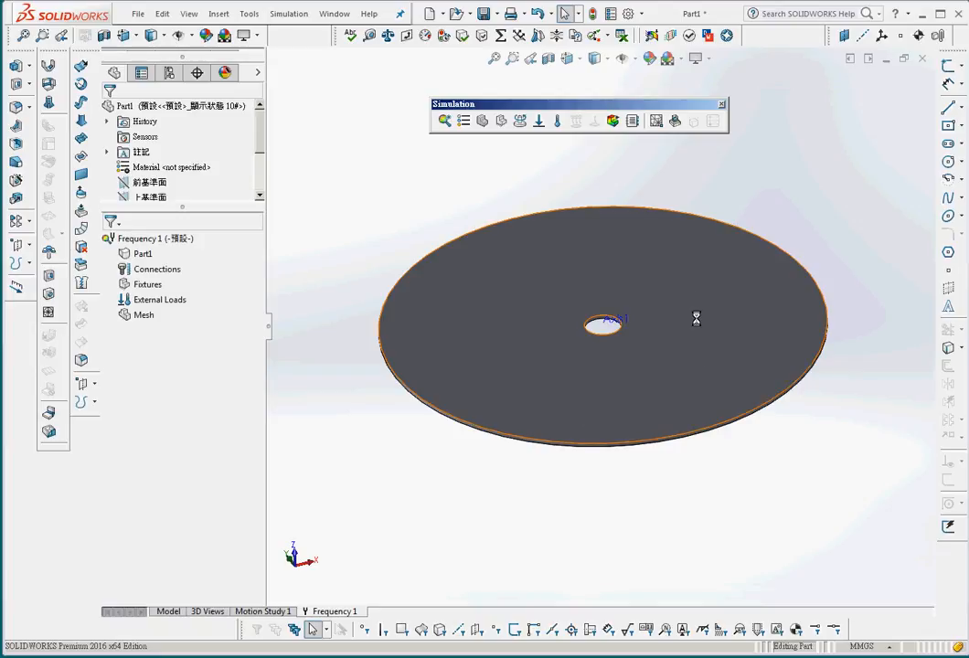
{"action": "left_click", "coordinate": [397, 188]}
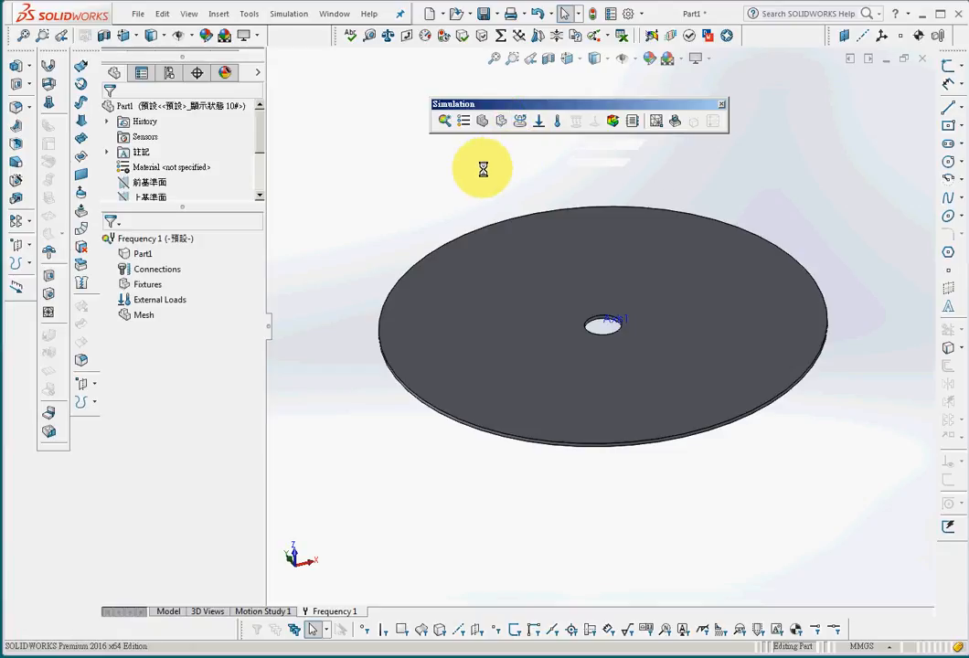
Look up the Centrifugal Force command in the Simulation category of the toolbar customization settings.
{"action": "left_click", "coordinate": [640, 13]}
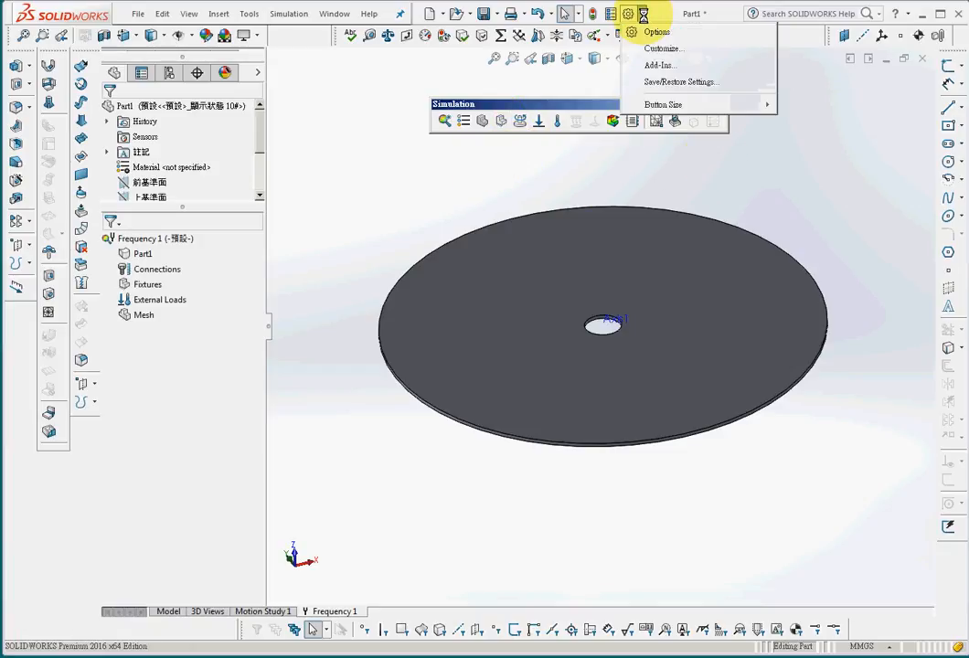
{"action": "left_click", "coordinate": [682, 50]}
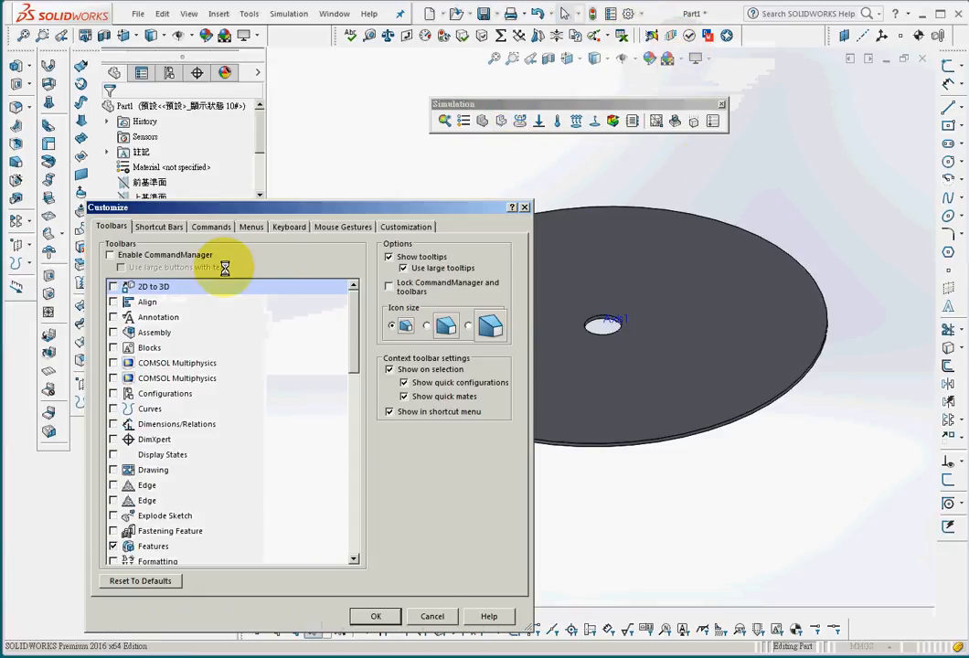
{"action": "left_click", "coordinate": [209, 226]}
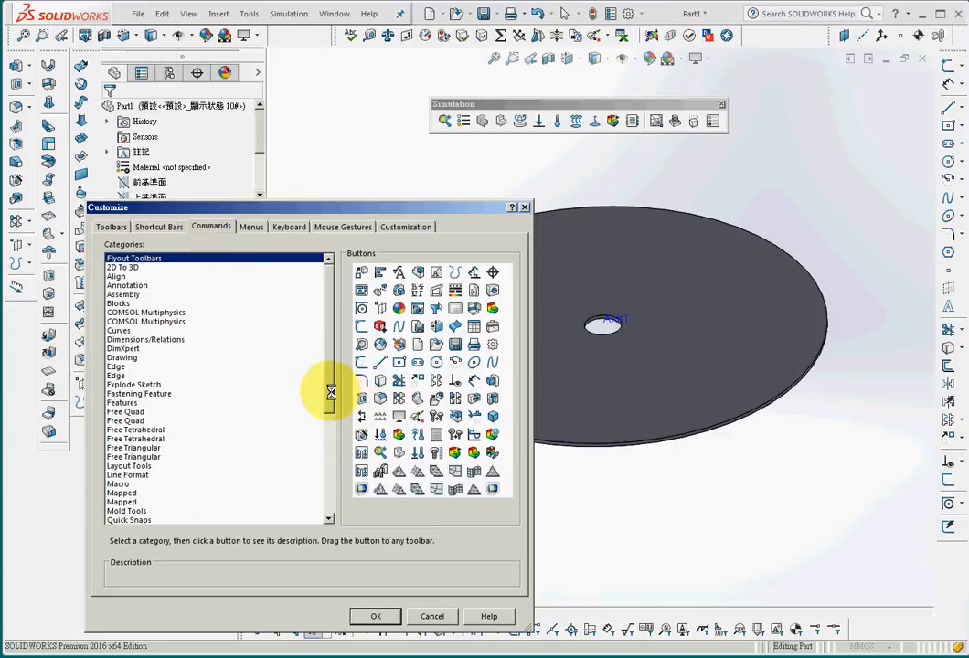
{"action": "left_click_drag", "start_coordinate": [329, 391], "coordinate": [287, 474]}
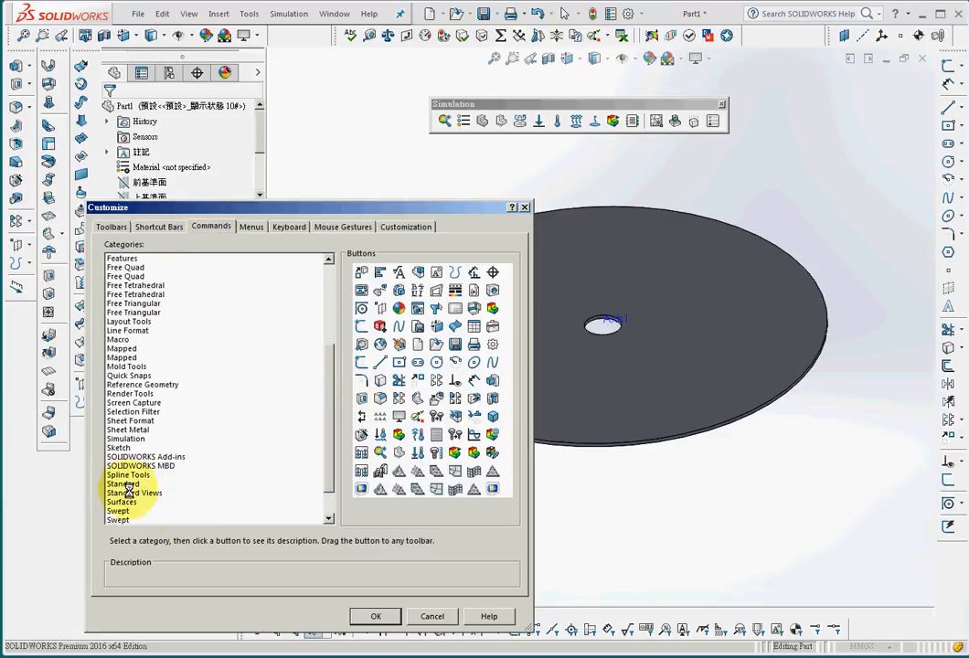
{"action": "left_click", "coordinate": [127, 439]}
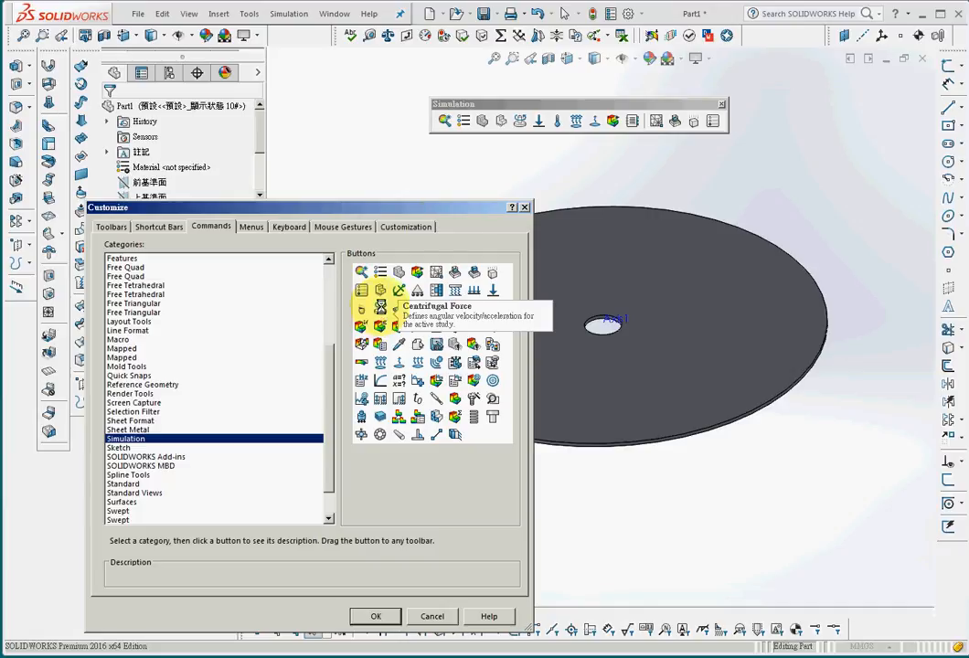
{"action": "left_click_drag", "start_coordinate": [380, 307], "coordinate": [508, 121]}
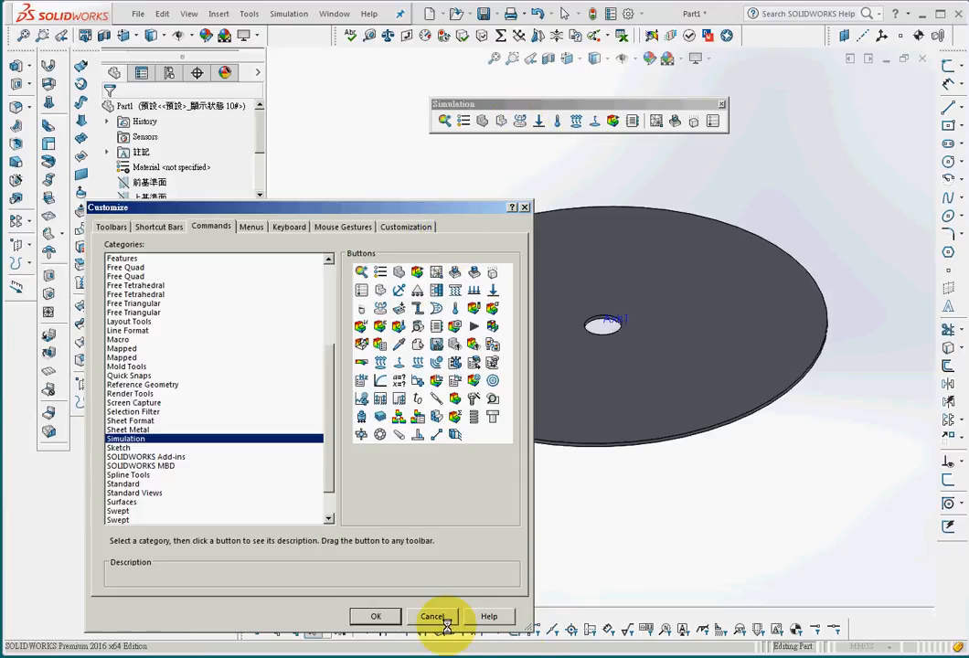
{"action": "left_click", "coordinate": [384, 616]}
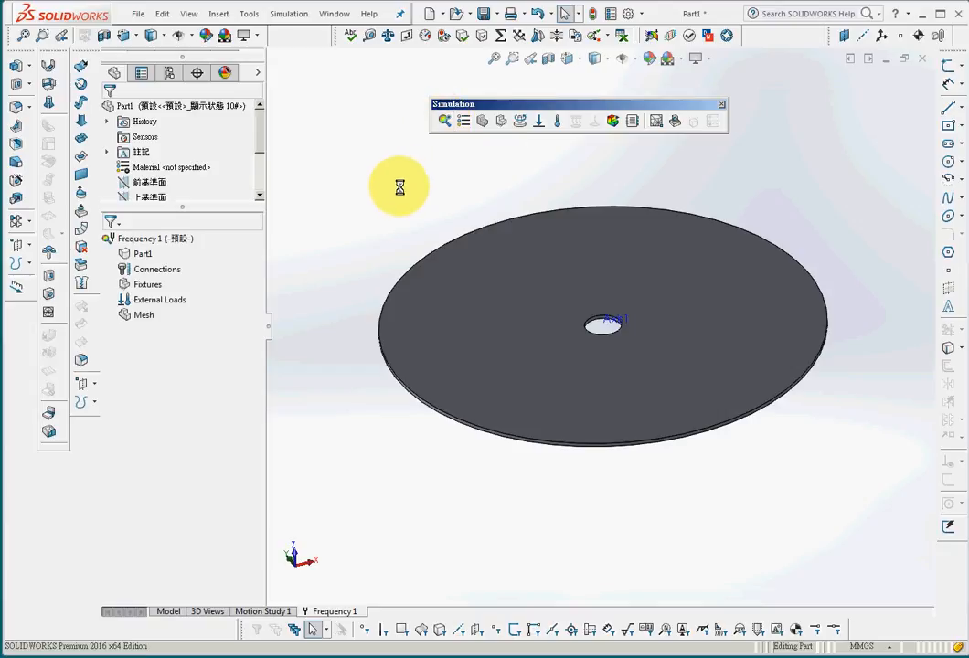
Apply the material PC High Viscosity from the Plastics category to the disc in the frequency study.
{"action": "left_click", "coordinate": [463, 121]}
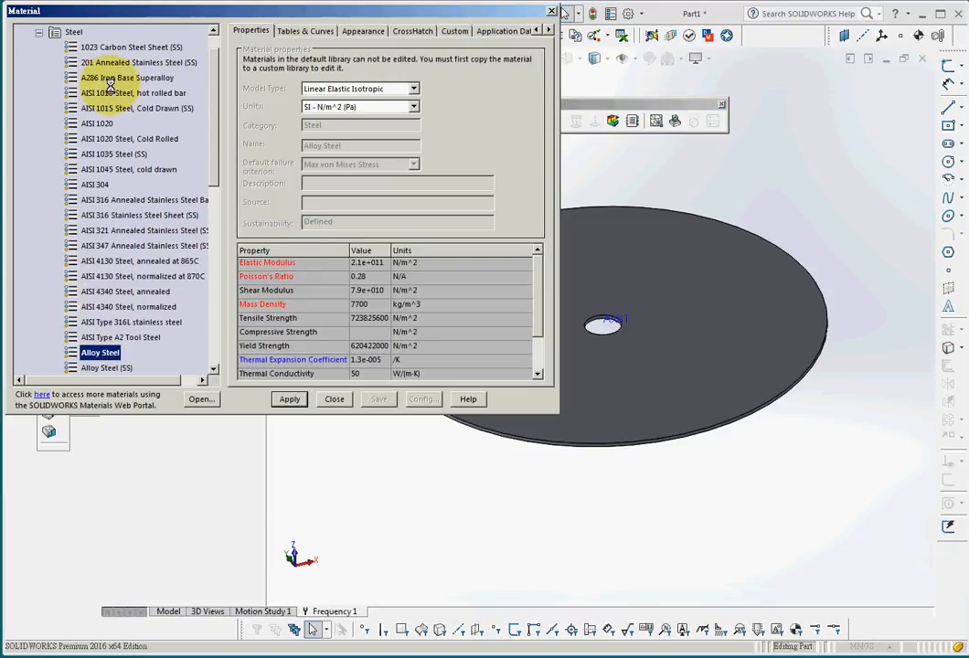
{"action": "left_click", "coordinate": [39, 32]}
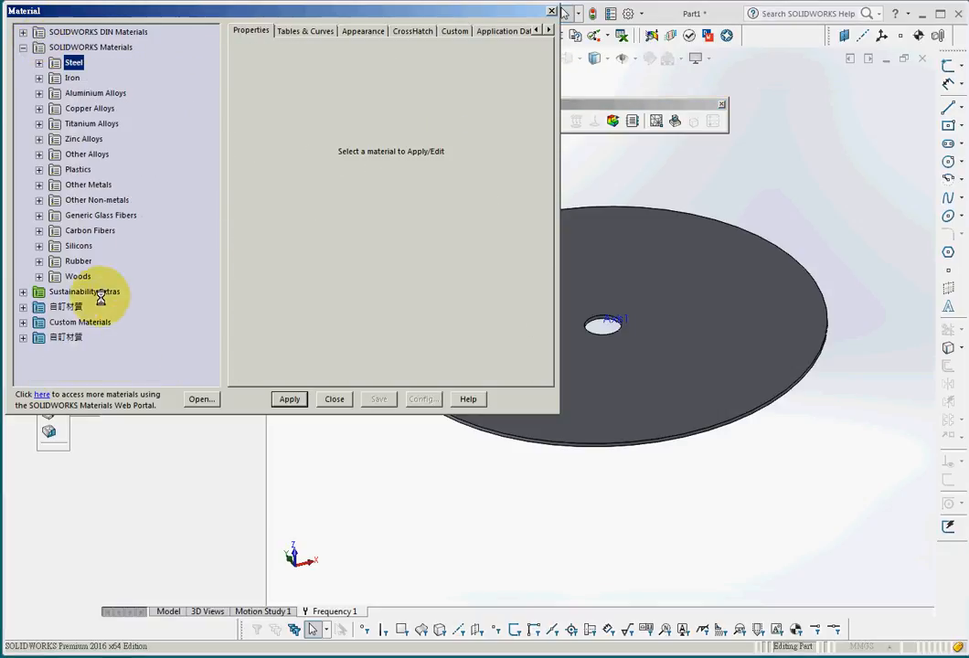
{"action": "left_click", "coordinate": [39, 170]}
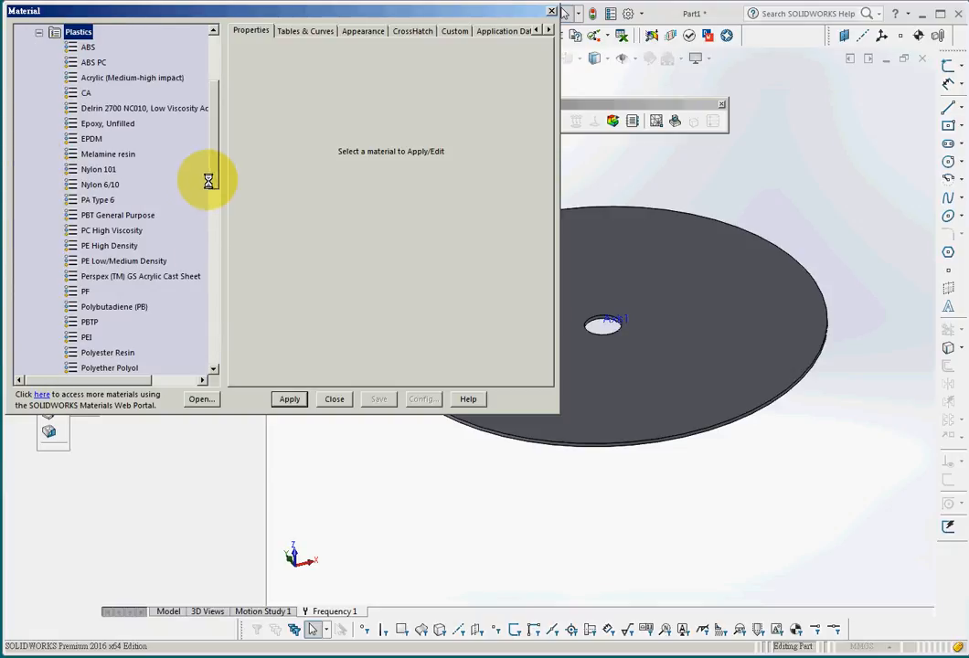
{"action": "left_click_drag", "start_coordinate": [210, 178], "coordinate": [212, 199]}
{"action": "left_click", "coordinate": [111, 184]}
{"action": "left_click", "coordinate": [286, 401]}
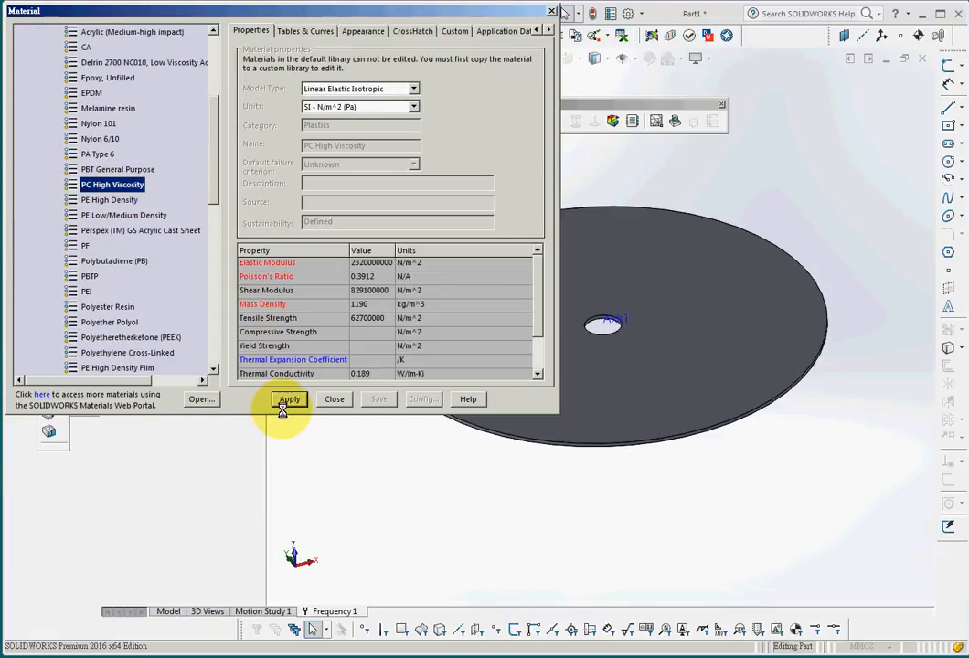
{"action": "left_click", "coordinate": [333, 400]}
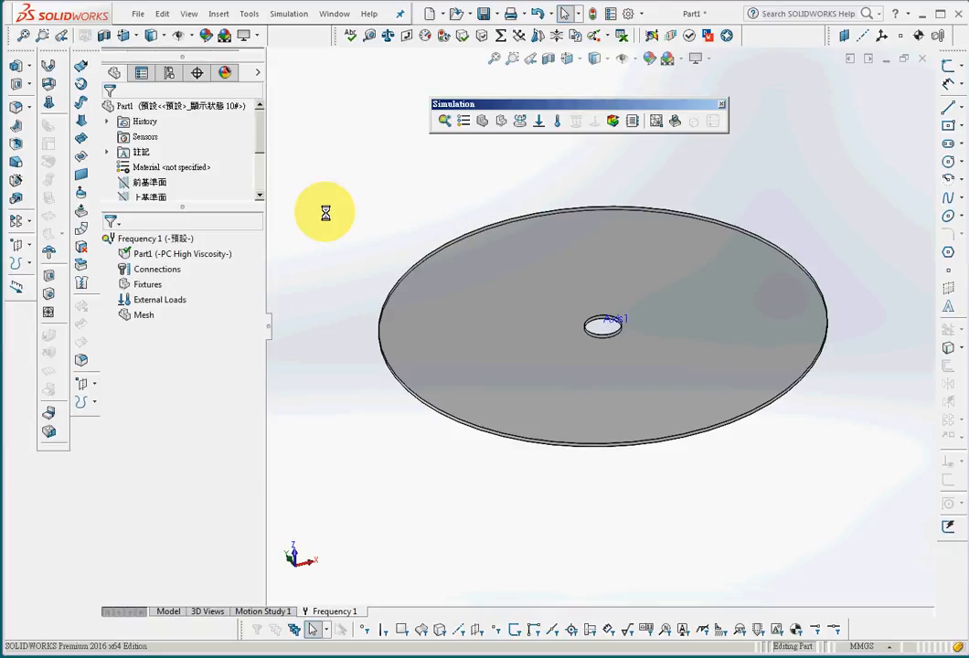
Mesh the disc with the default mesh density, then hide the mesh.
{"action": "left_click", "coordinate": [483, 122]}
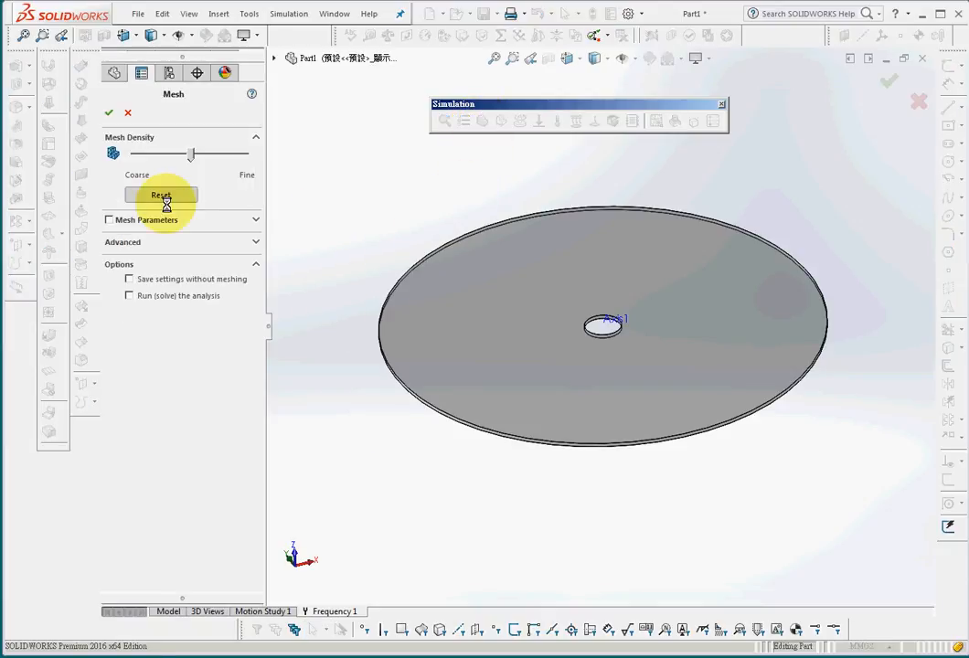
{"action": "left_click", "coordinate": [109, 111]}
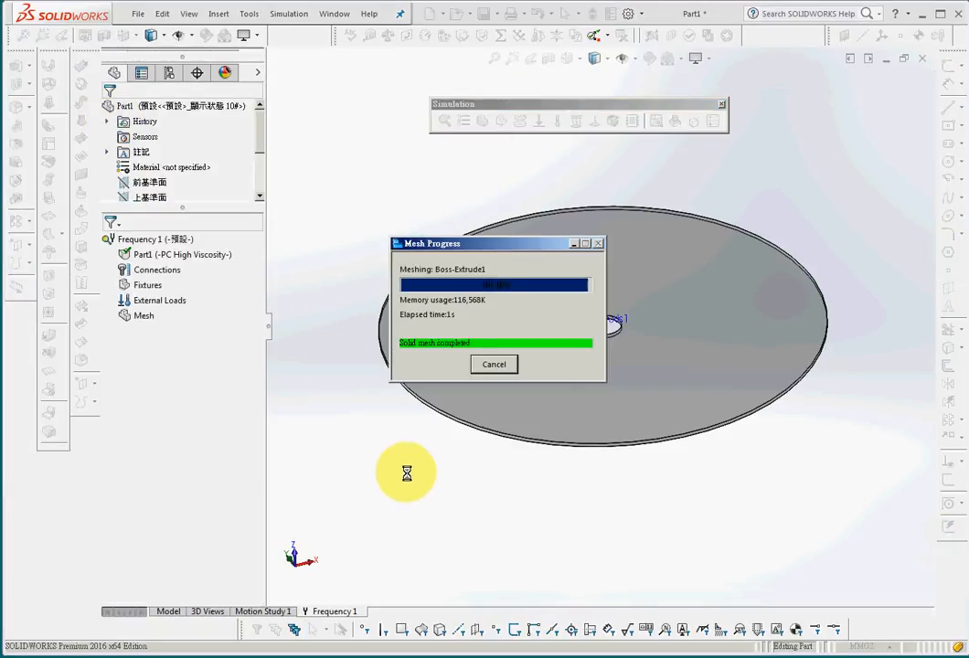
{"action": "right_click", "coordinate": [137, 316]}
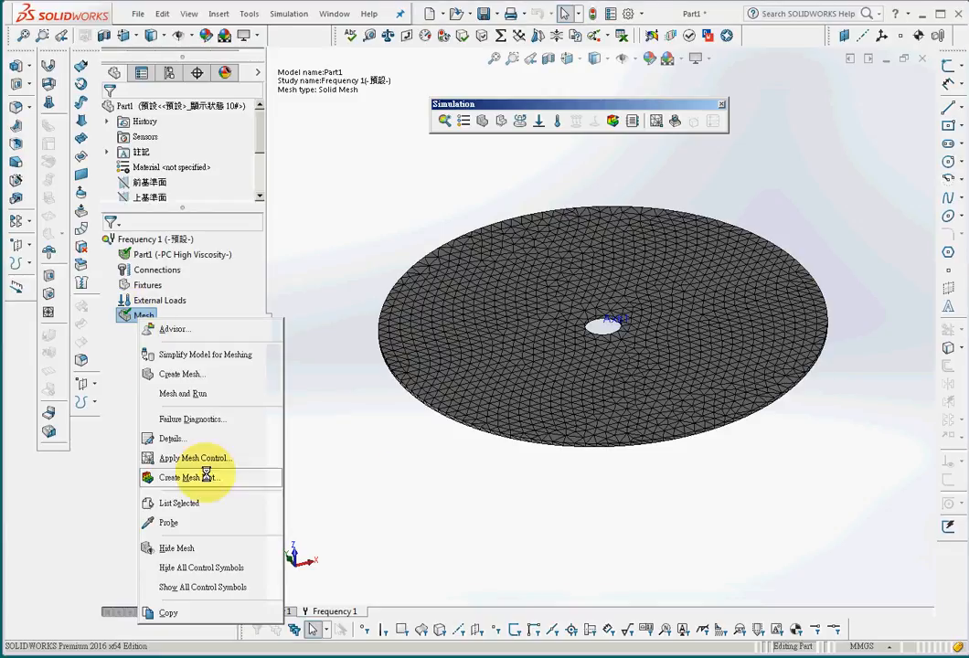
{"action": "left_click", "coordinate": [218, 548]}
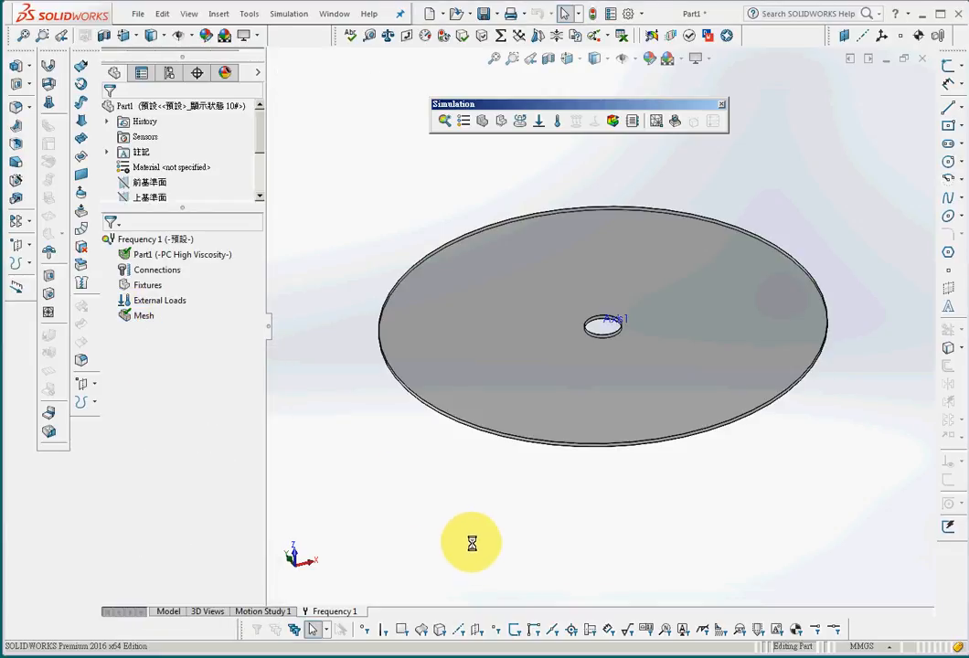
Apply a Fixed Geometry fixture to the cylindrical face of the disc's central hole.
{"action": "left_click", "coordinate": [512, 58]}
{"action": "left_click_drag", "start_coordinate": [568, 306], "coordinate": [644, 352]}
{"action": "left_click", "coordinate": [498, 121]}
{"action": "left_click", "coordinate": [592, 268]}
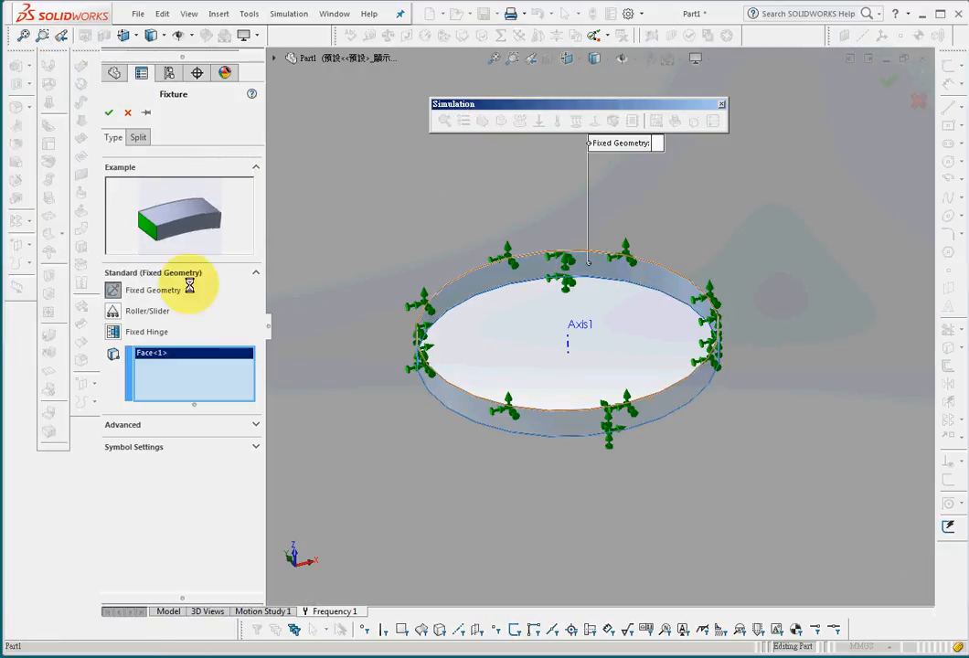
{"action": "left_click", "coordinate": [107, 113]}
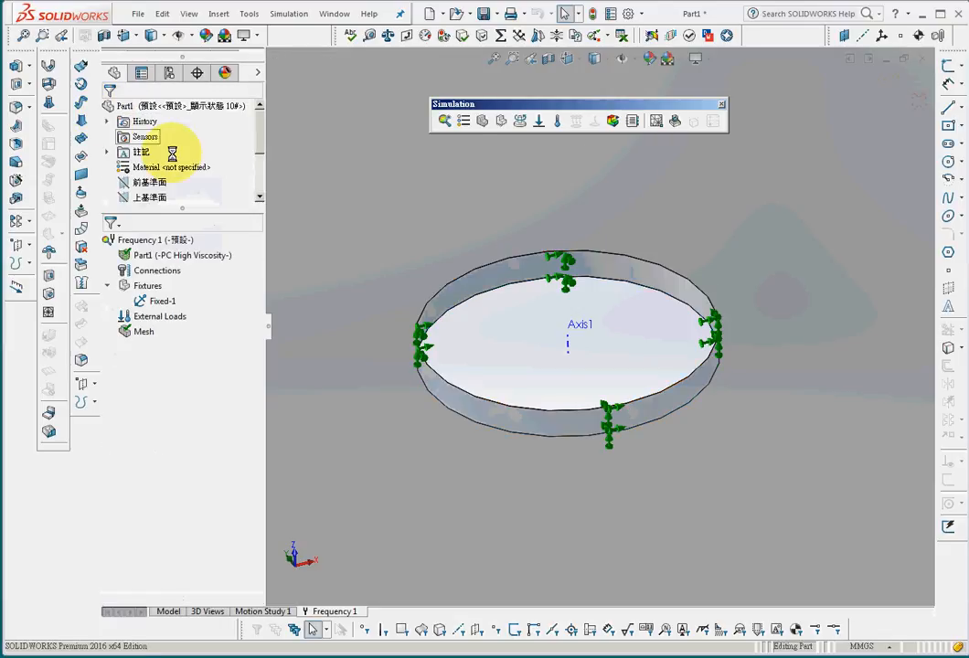
{"action": "left_click", "coordinate": [493, 58]}
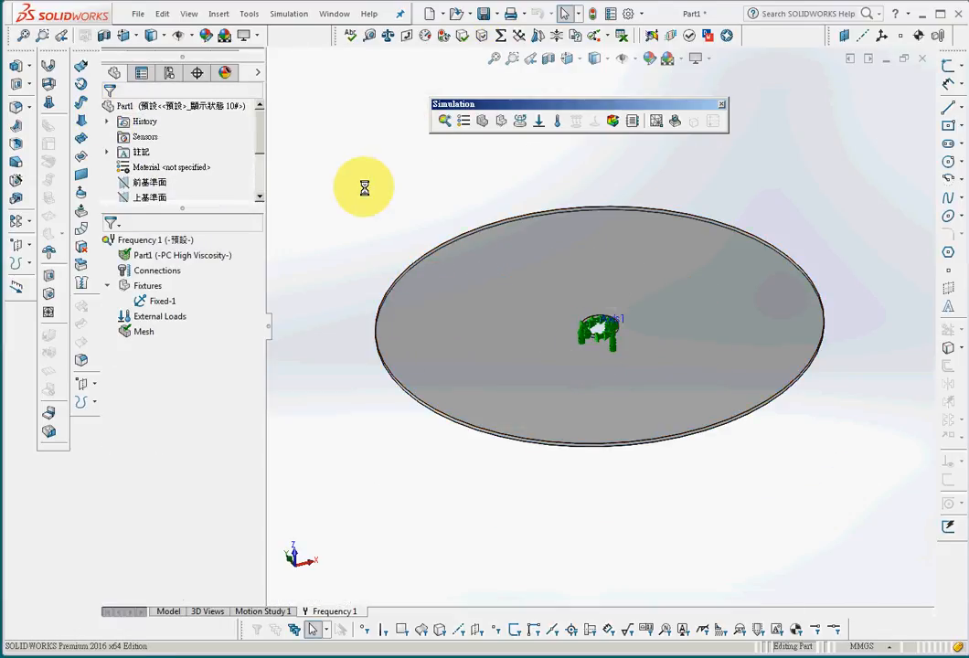
Apply a centrifugal force about Axis1 in Metric (G) units, with an angular velocity of 60 rpm in the reversed direction.
{"action": "left_click", "coordinate": [520, 120]}
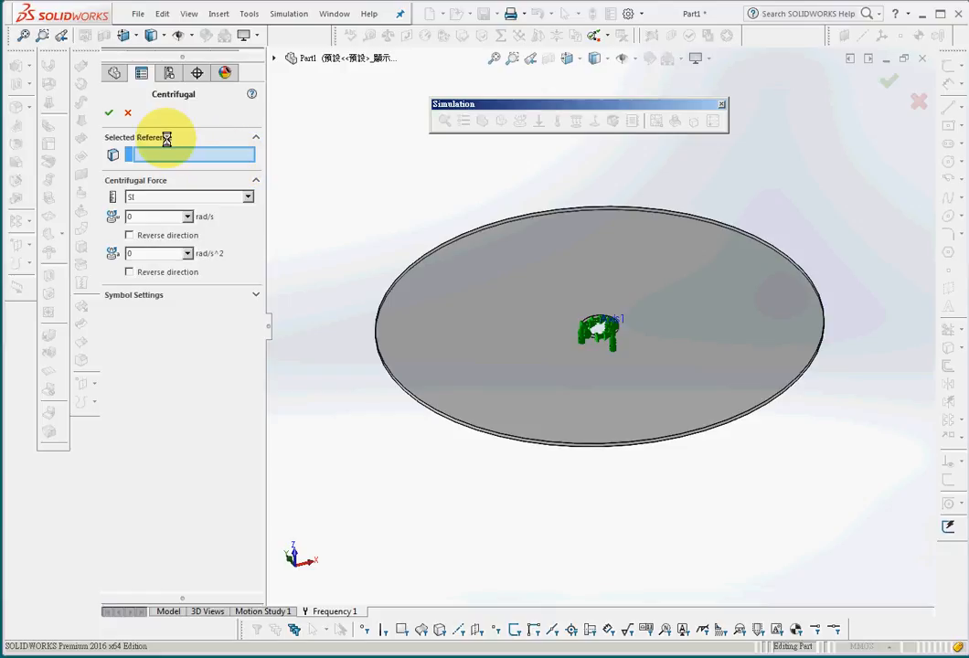
{"action": "left_click", "coordinate": [273, 57]}
{"action": "left_click", "coordinate": [327, 210]}
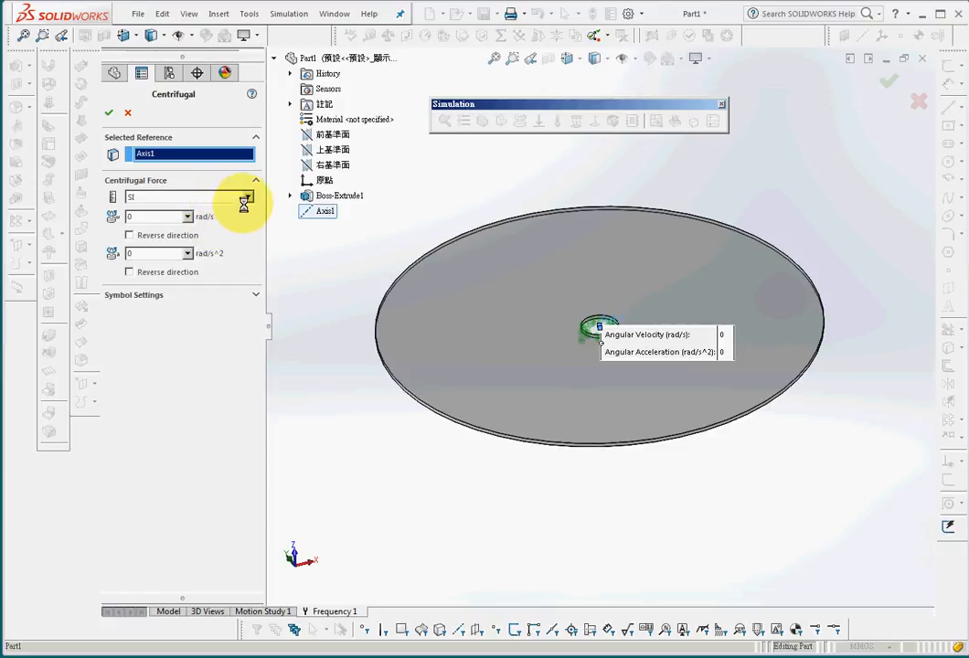
{"action": "left_click", "coordinate": [249, 198]}
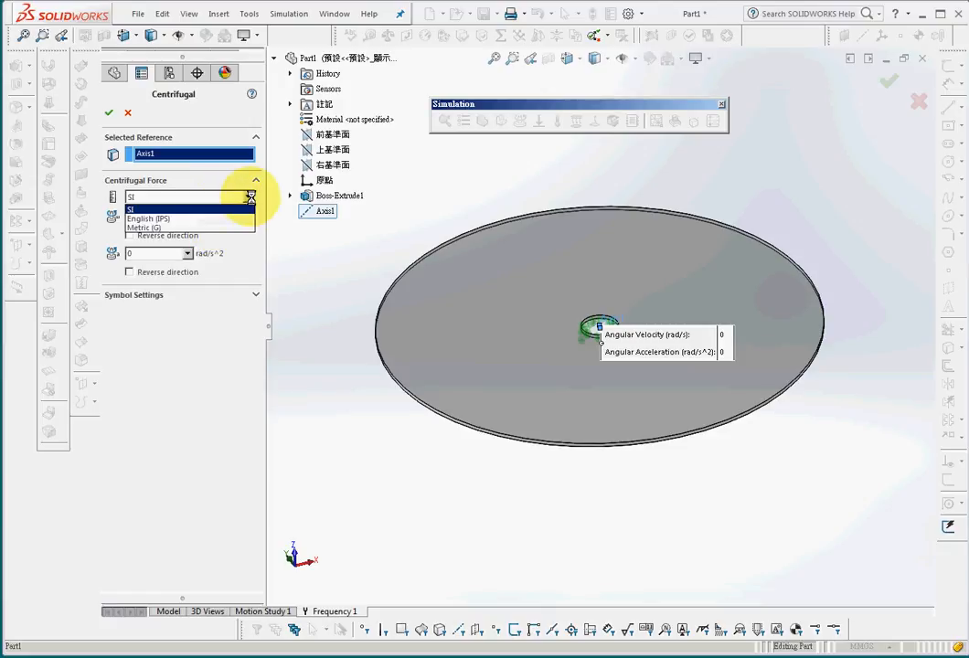
{"action": "left_click", "coordinate": [242, 227]}
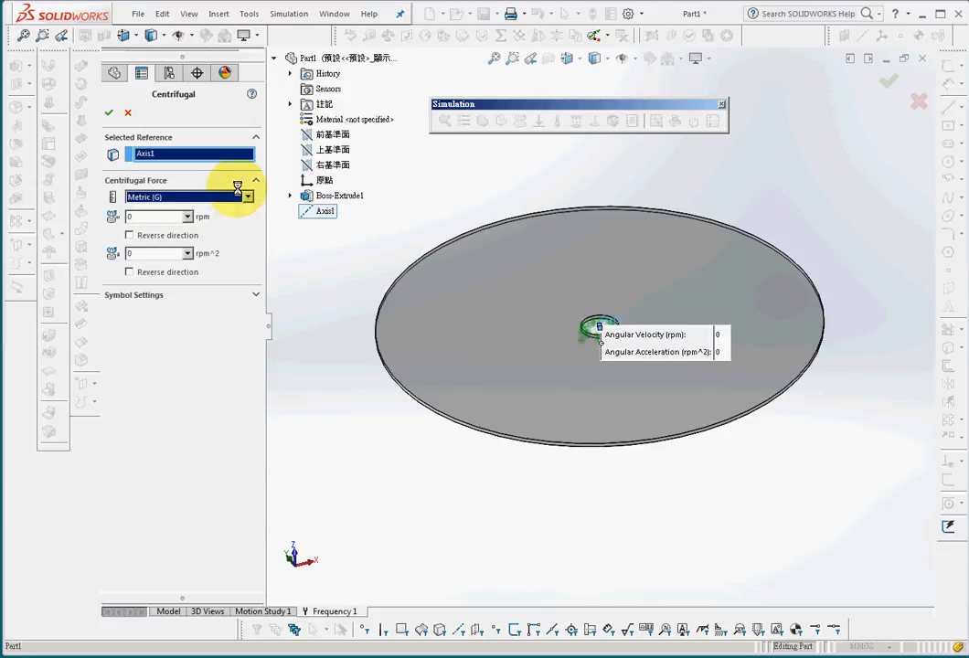
{"action": "left_click_drag", "start_coordinate": [172, 216], "coordinate": [123, 217]}
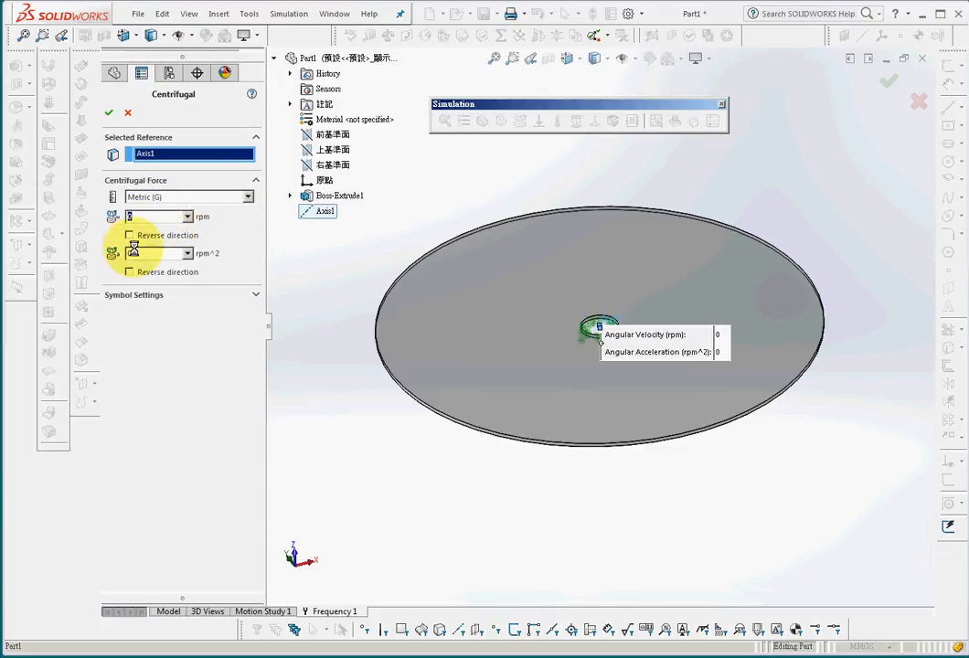
{"action": "type", "text": "60"}
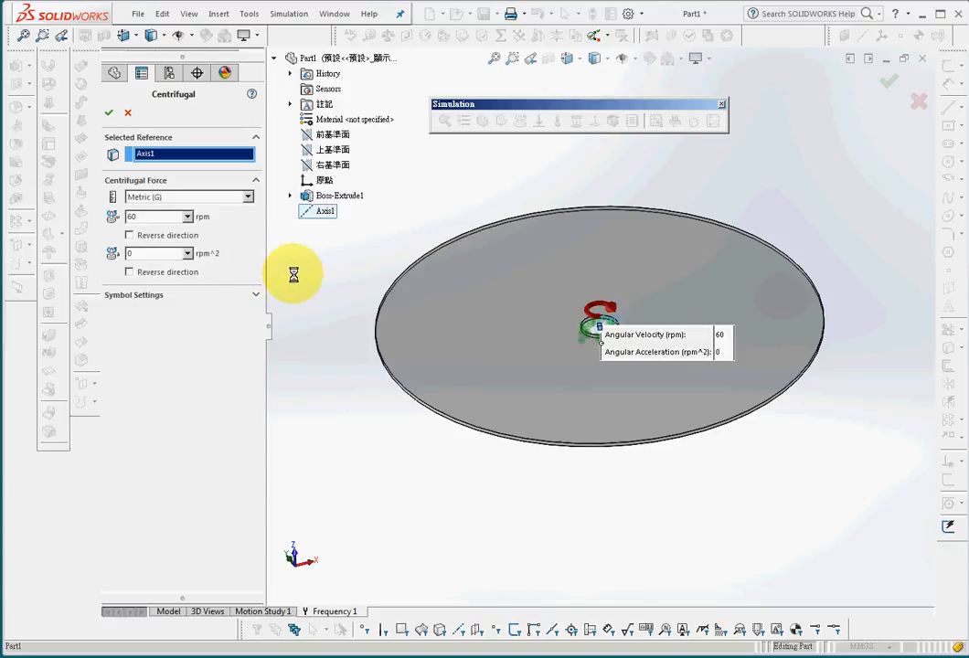
{"action": "left_click", "coordinate": [129, 235]}
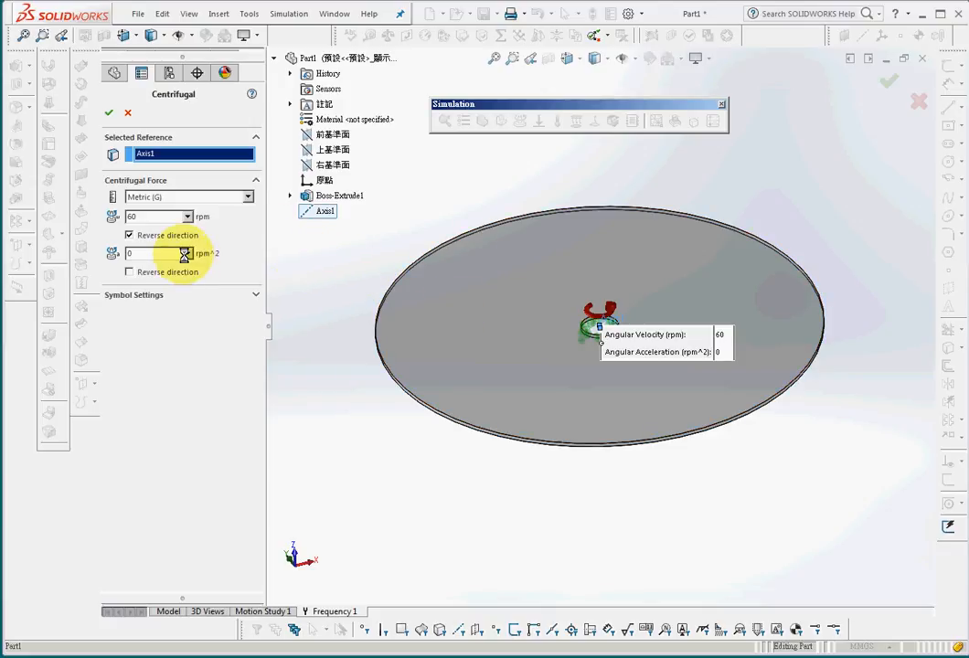
{"action": "middle_click_drag", "start_coordinate": [307, 261], "coordinate": [324, 327]}
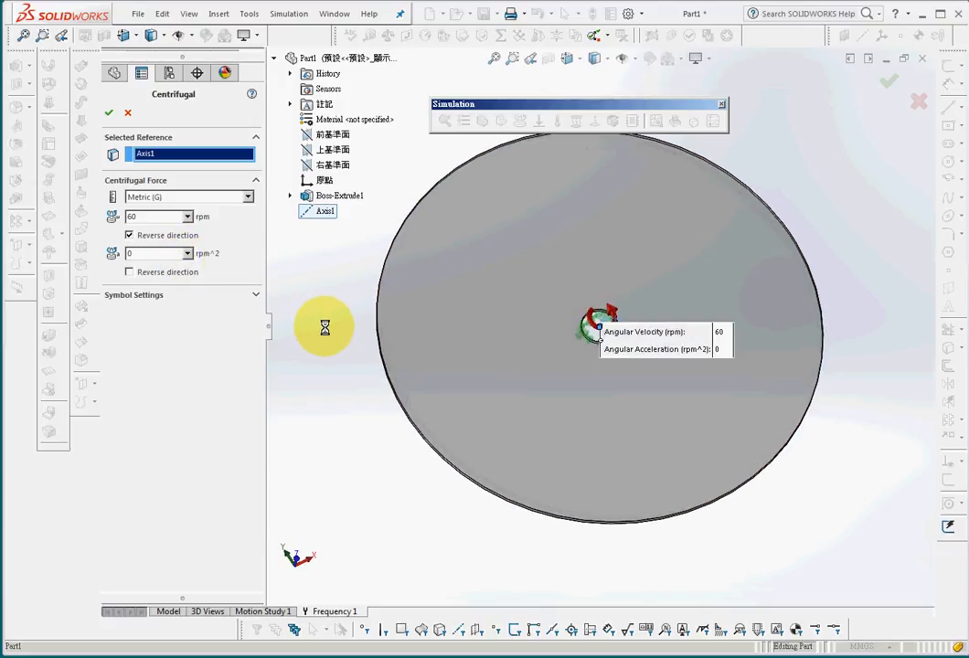
{"action": "left_click", "coordinate": [164, 235]}
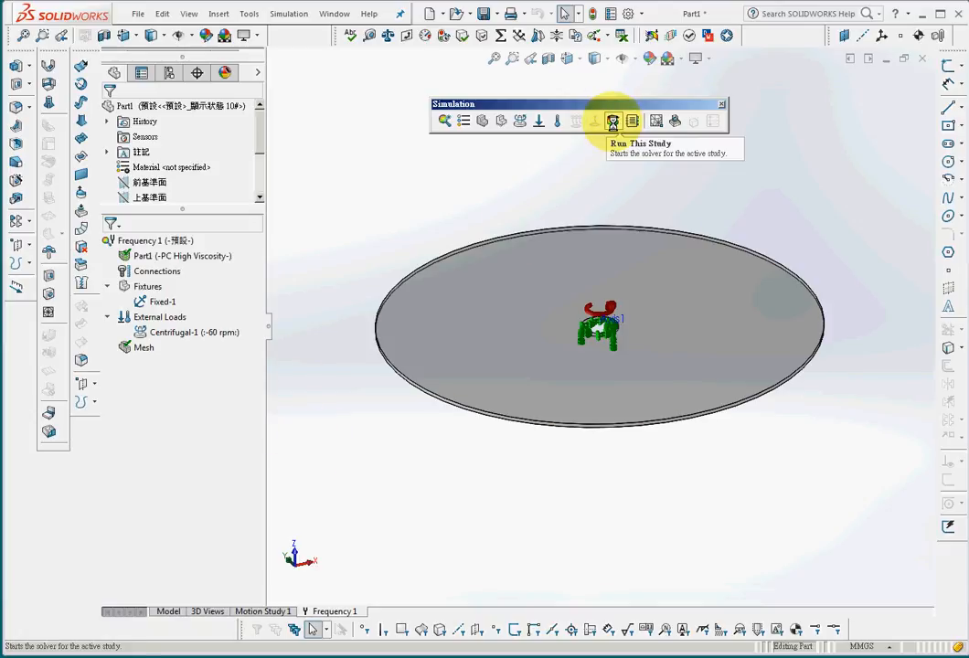
Set the frequency study's properties to 11 frequencies with automatic solver selection.
{"action": "right_click", "coordinate": [170, 241]}
{"action": "left_click", "coordinate": [224, 361]}
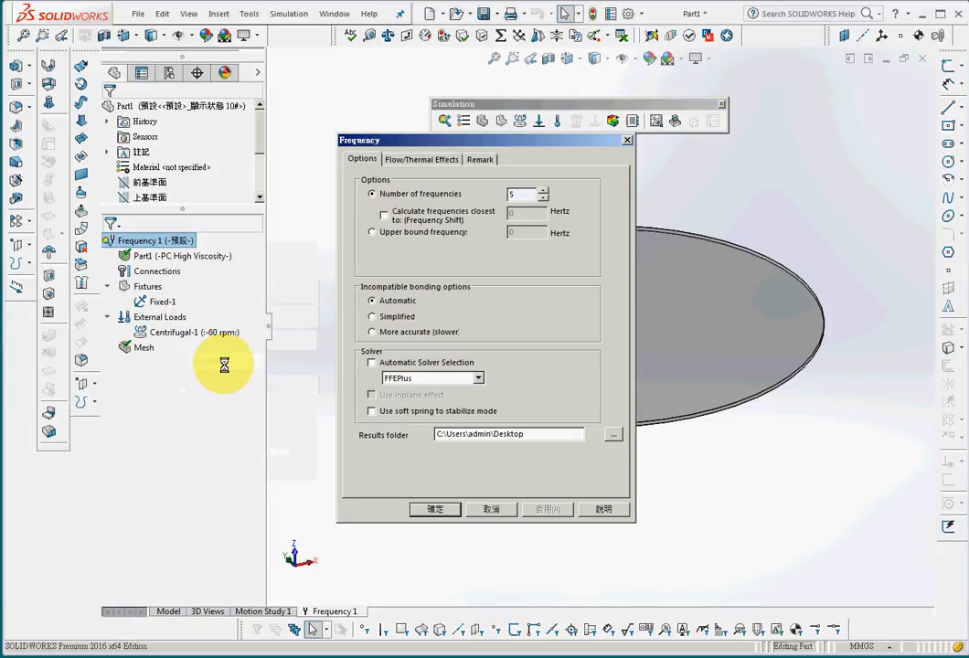
{"action": "double_click", "coordinate": [517, 194]}
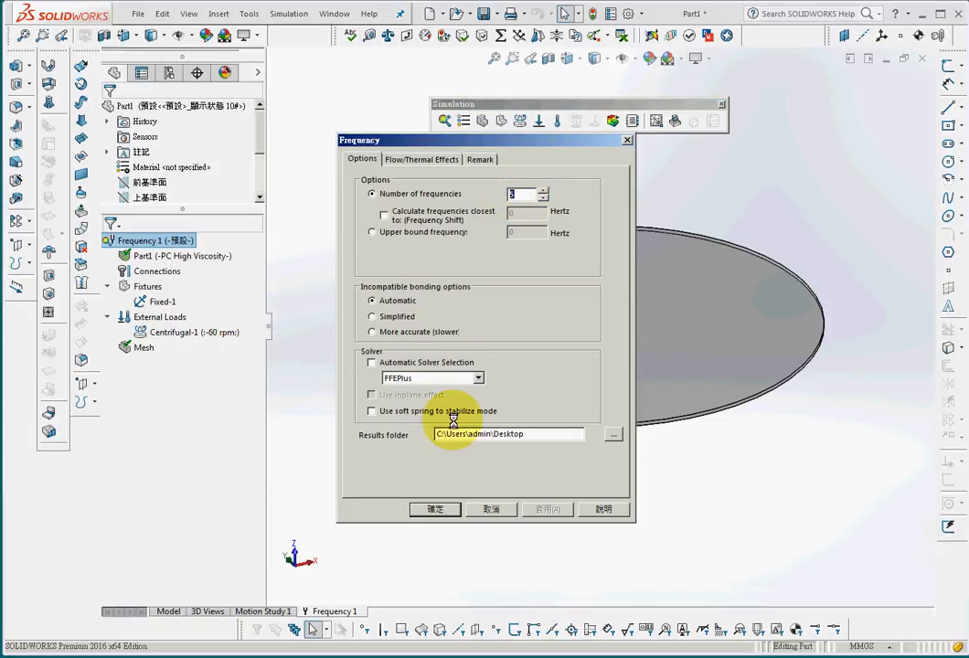
{"action": "type", "text": "11"}
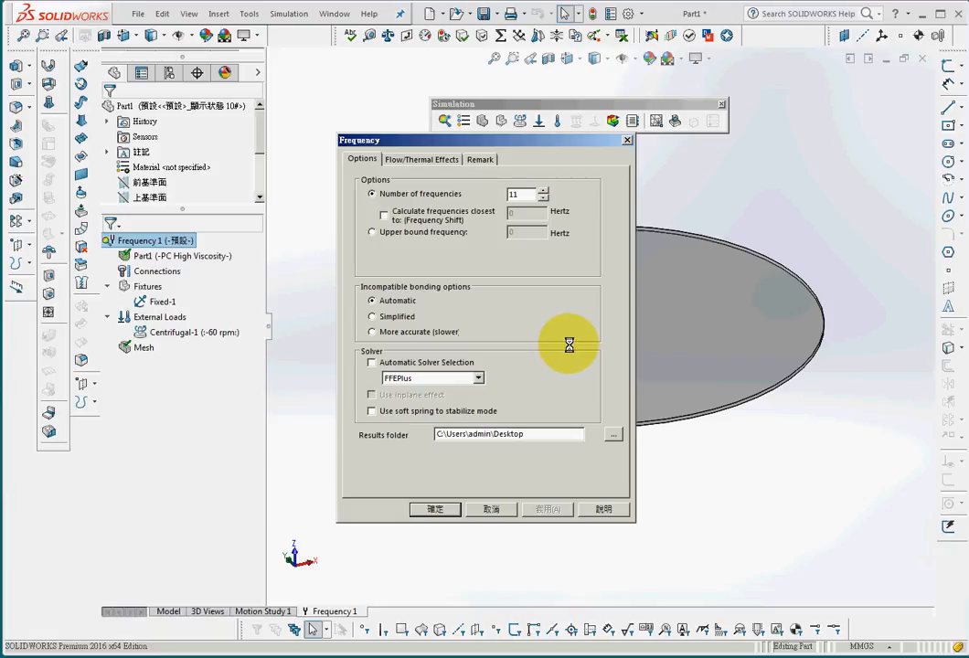
{"action": "left_click", "coordinate": [372, 363]}
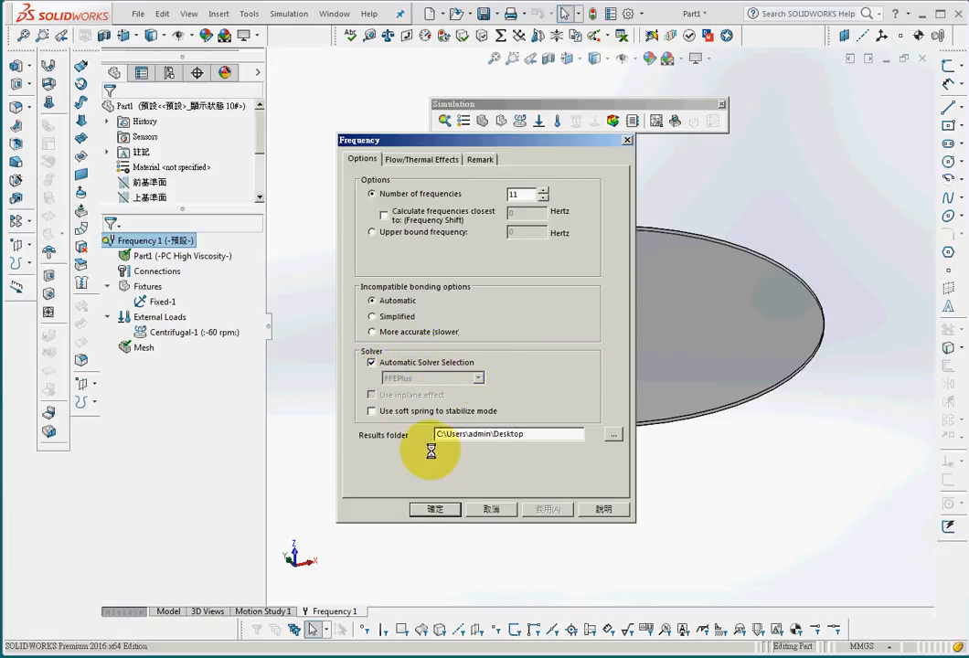
{"action": "left_click", "coordinate": [436, 509]}
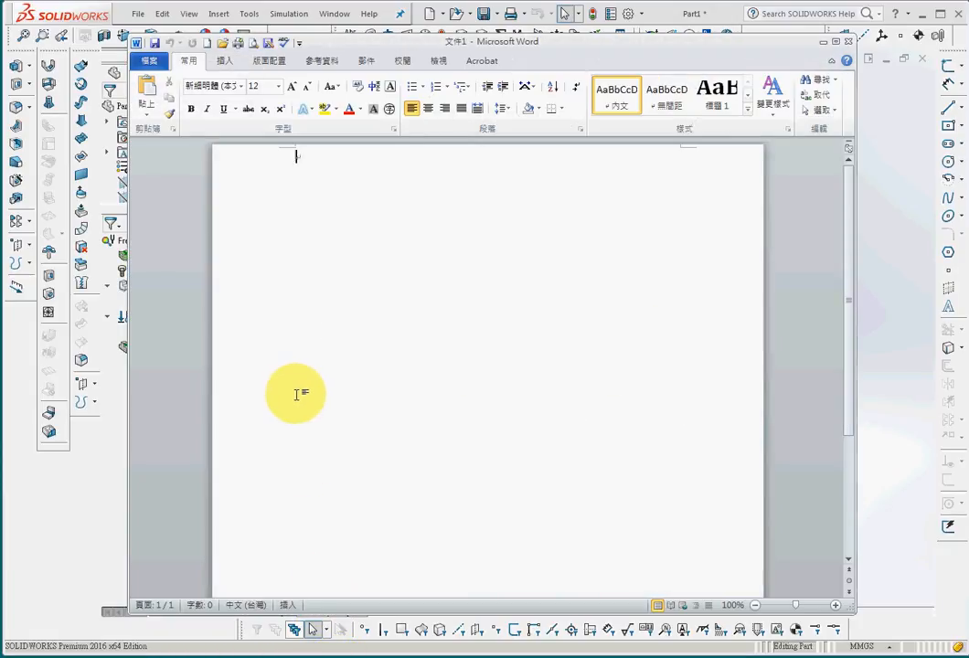
Copy the Frequency (Hertz) column for all modes from the study's resonant frequencies list into the blank Word document, then close the list.
{"action": "key", "text": "alt+Tab"}
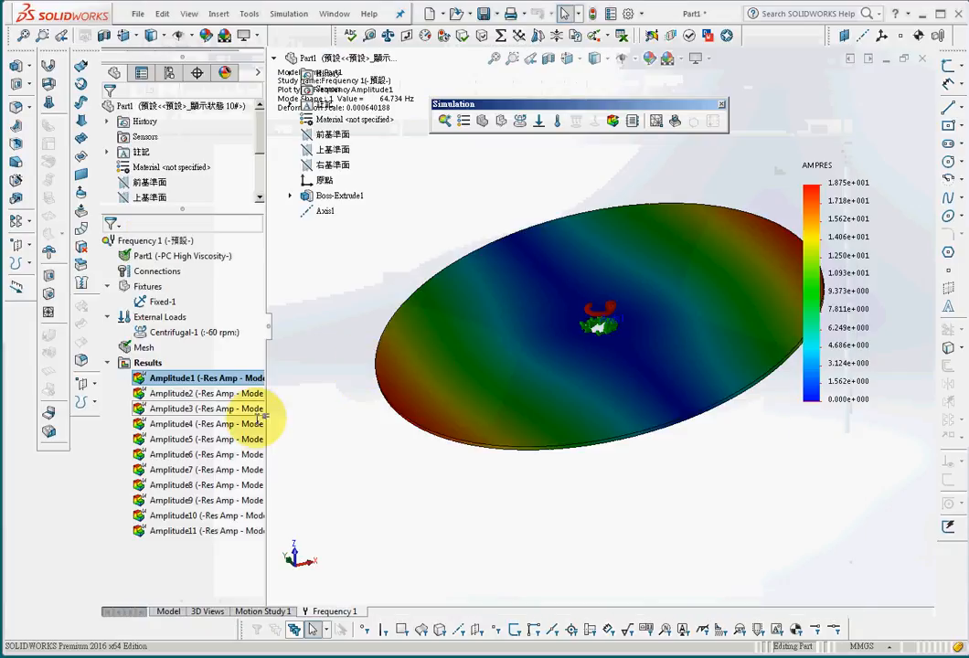
{"action": "right_click", "coordinate": [146, 363]}
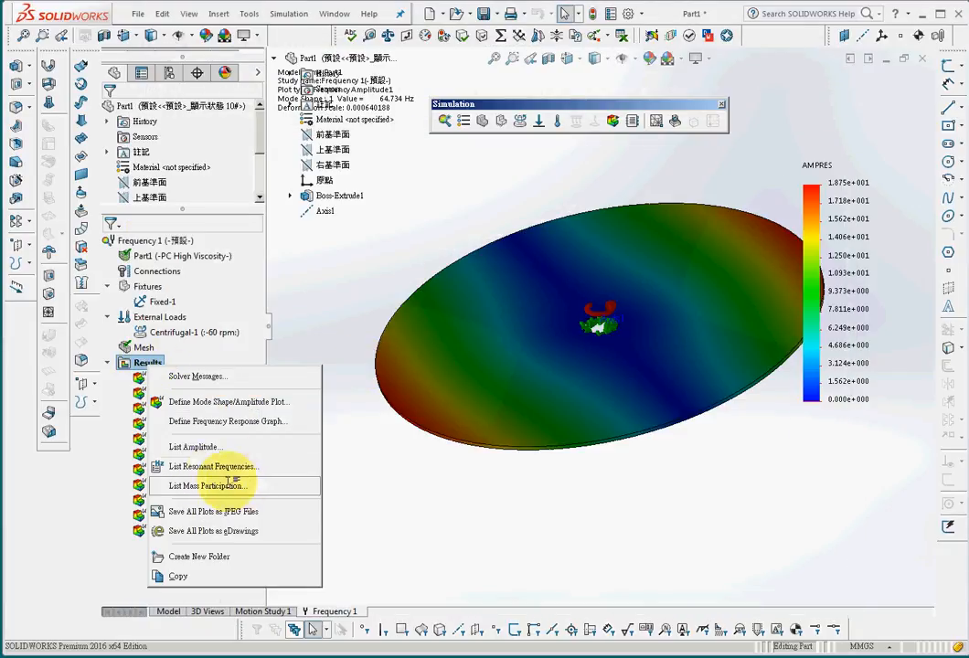
{"action": "left_click", "coordinate": [216, 468]}
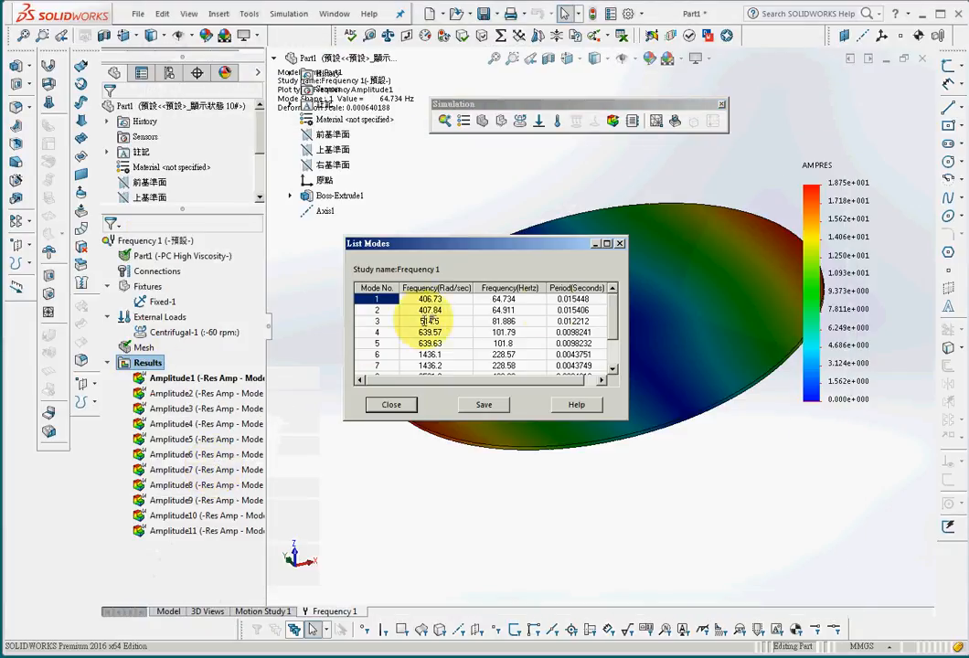
{"action": "left_click_drag", "start_coordinate": [503, 299], "coordinate": [509, 390]}
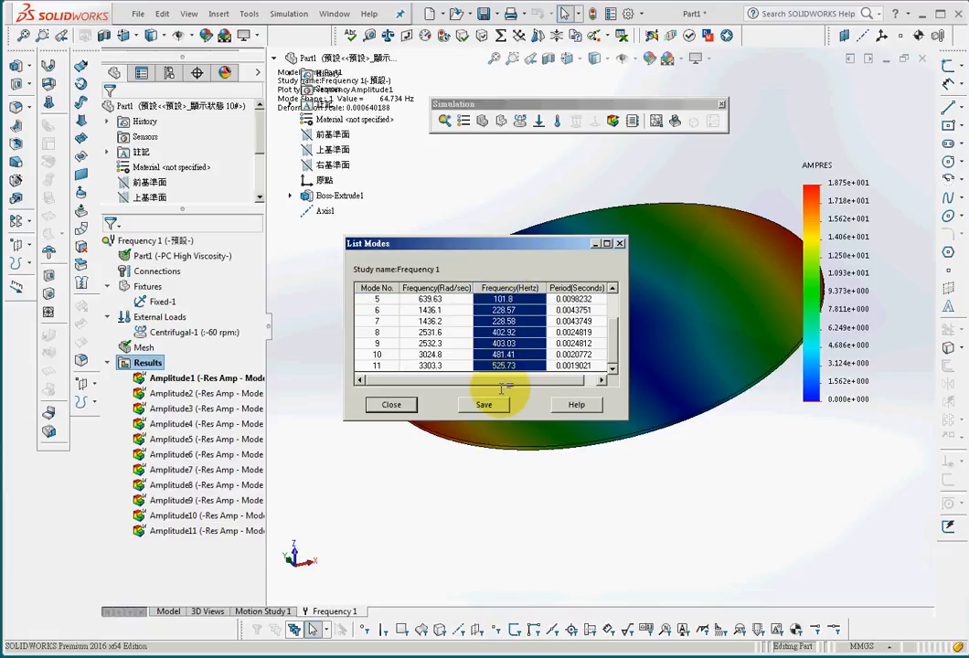
{"action": "key", "text": "ctrl+c"}
{"action": "key", "text": "alt+Tab"}
{"action": "key", "text": "ctrl+v"}
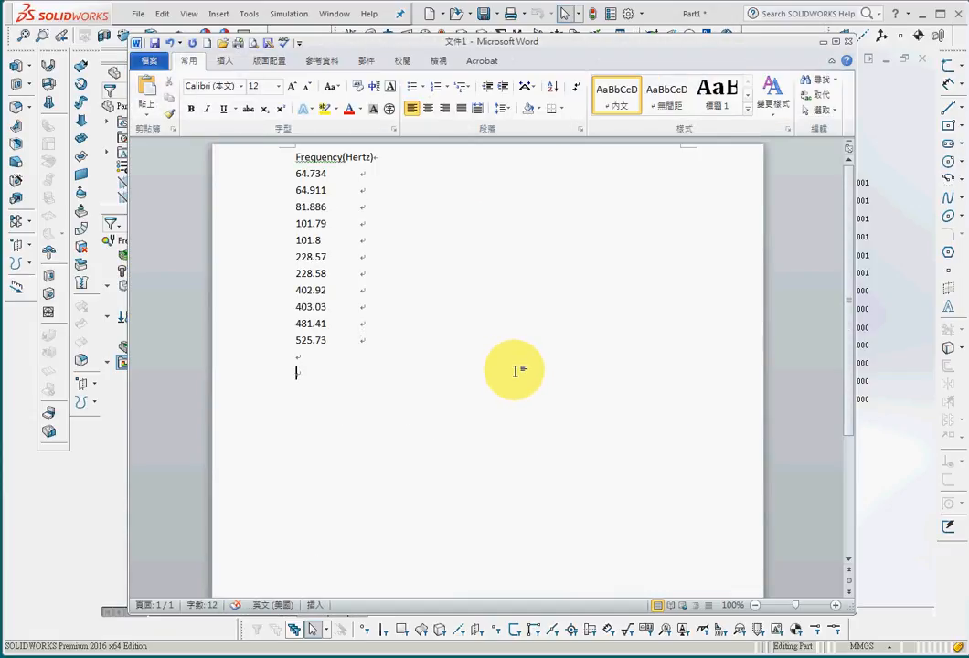
{"action": "key", "text": "alt+Tab"}
{"action": "left_click", "coordinate": [391, 408]}
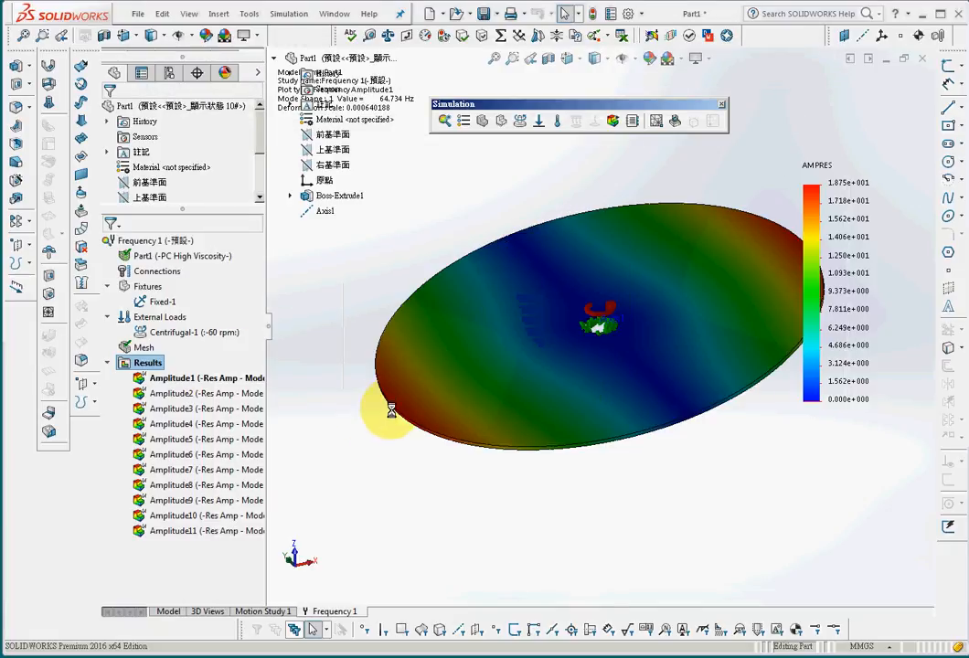
Set the centrifugal load's angular velocity to 2400 rpm and rerun the frequency study.
{"action": "right_click", "coordinate": [187, 333]}
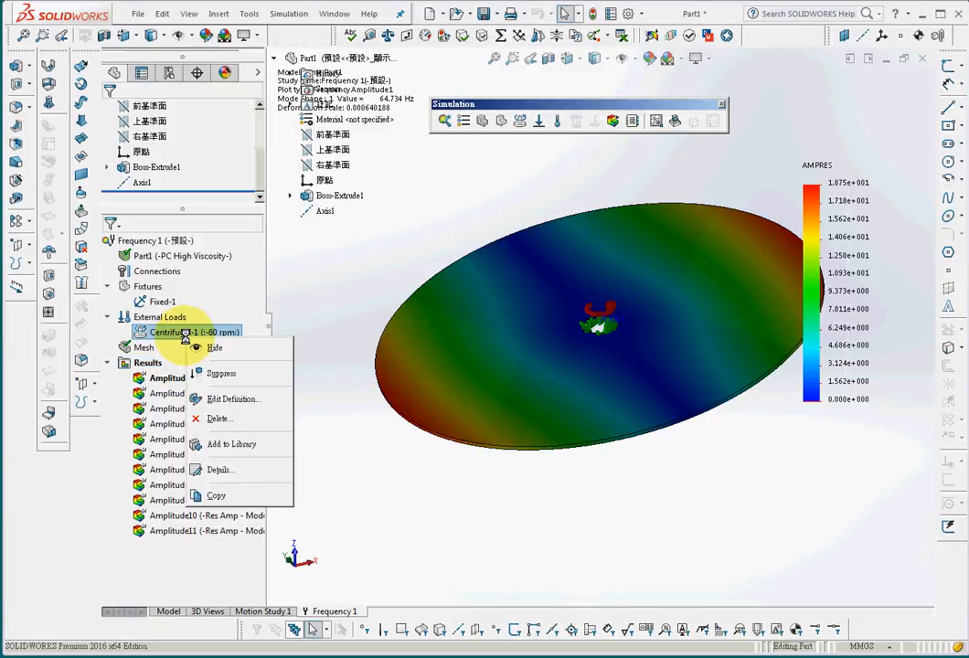
{"action": "left_click", "coordinate": [232, 398]}
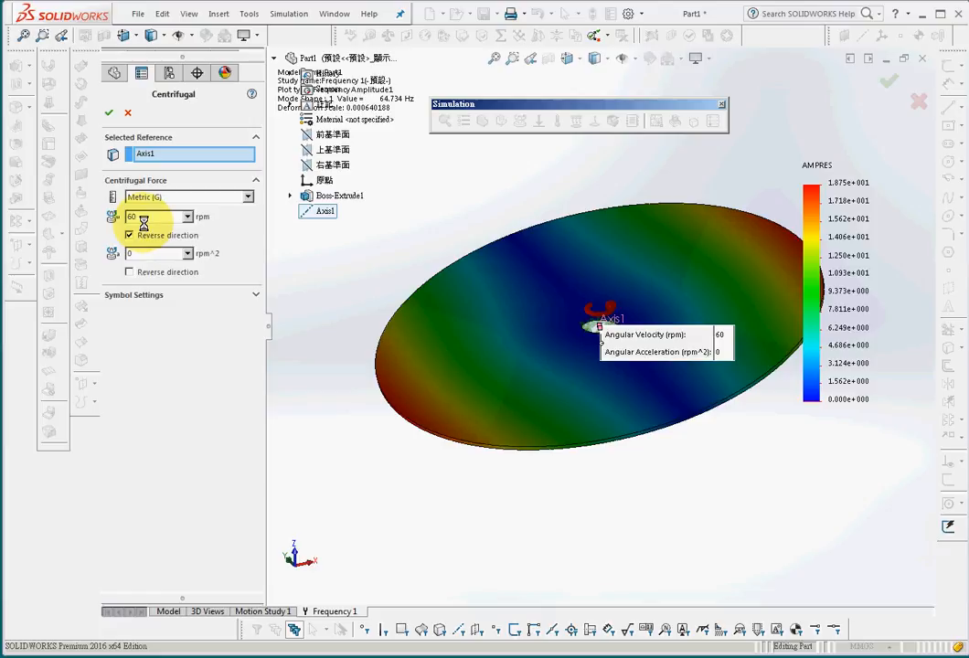
{"action": "left_click_drag", "start_coordinate": [144, 222], "coordinate": [117, 237]}
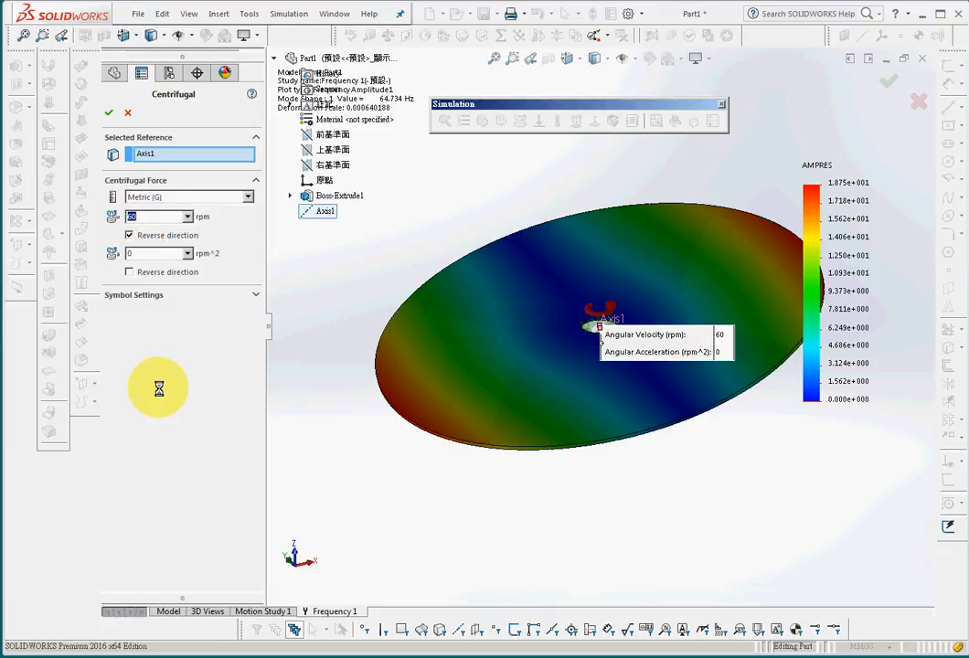
{"action": "type", "text": "2400"}
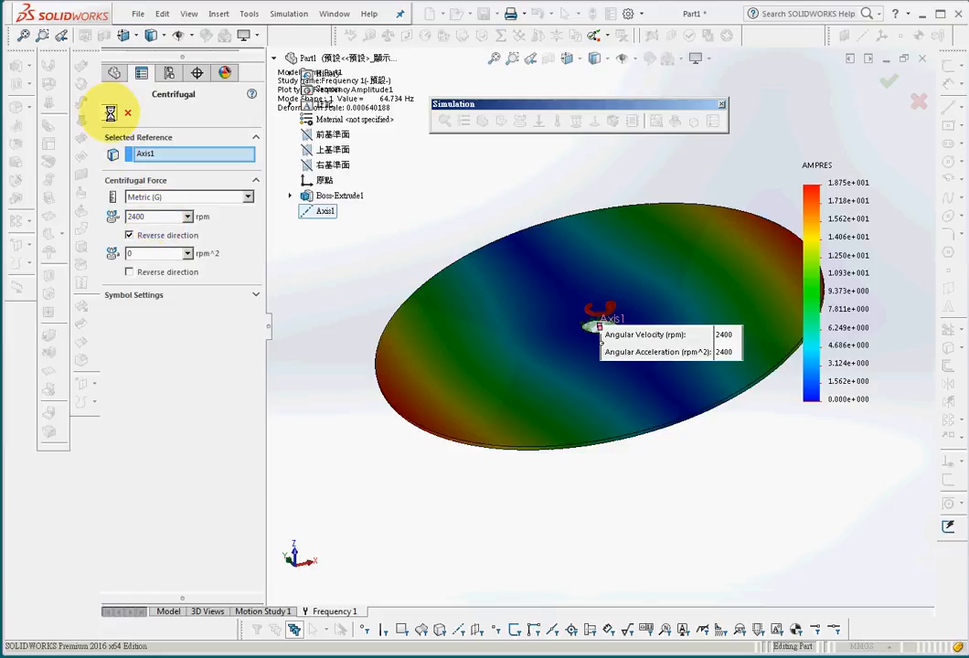
{"action": "left_click", "coordinate": [110, 112]}
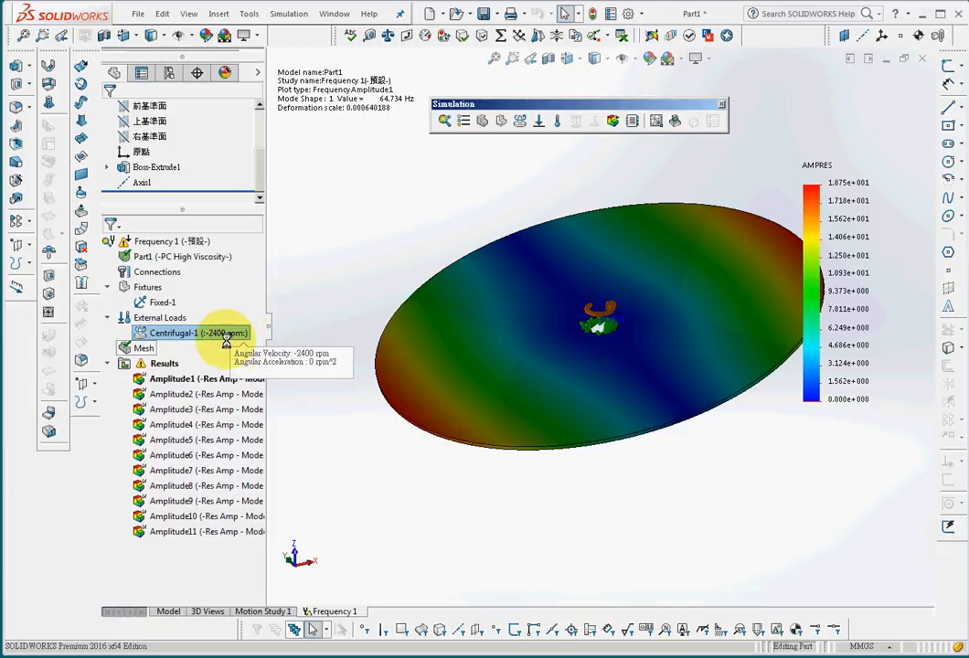
{"action": "left_click", "coordinate": [612, 120]}
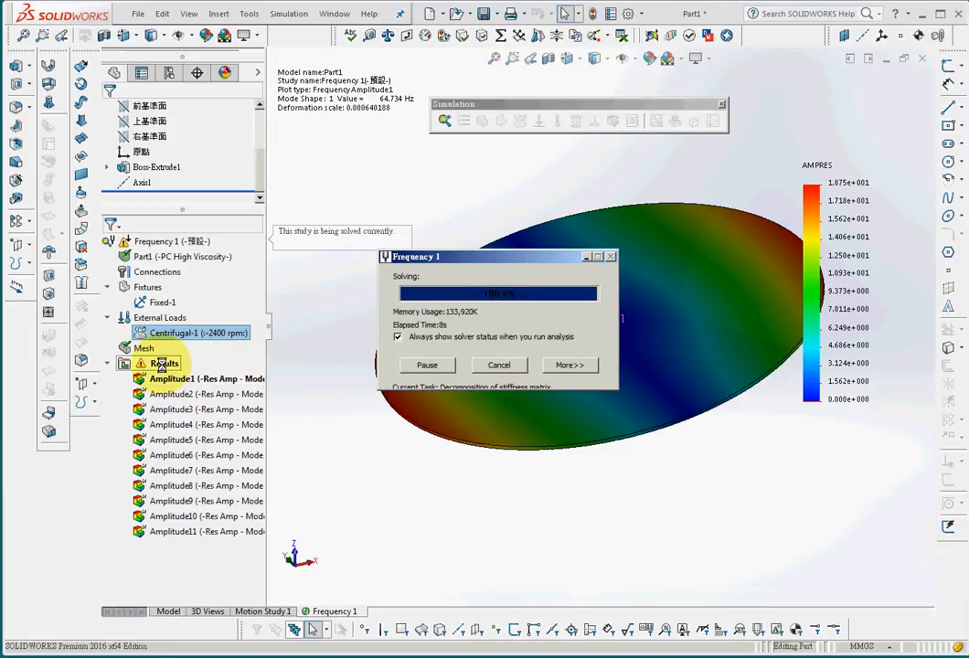
List the resonant frequencies for the 2400 rpm load and paste the Hertz values of all modes below the first set in Word.
{"action": "right_click", "coordinate": [163, 364]}
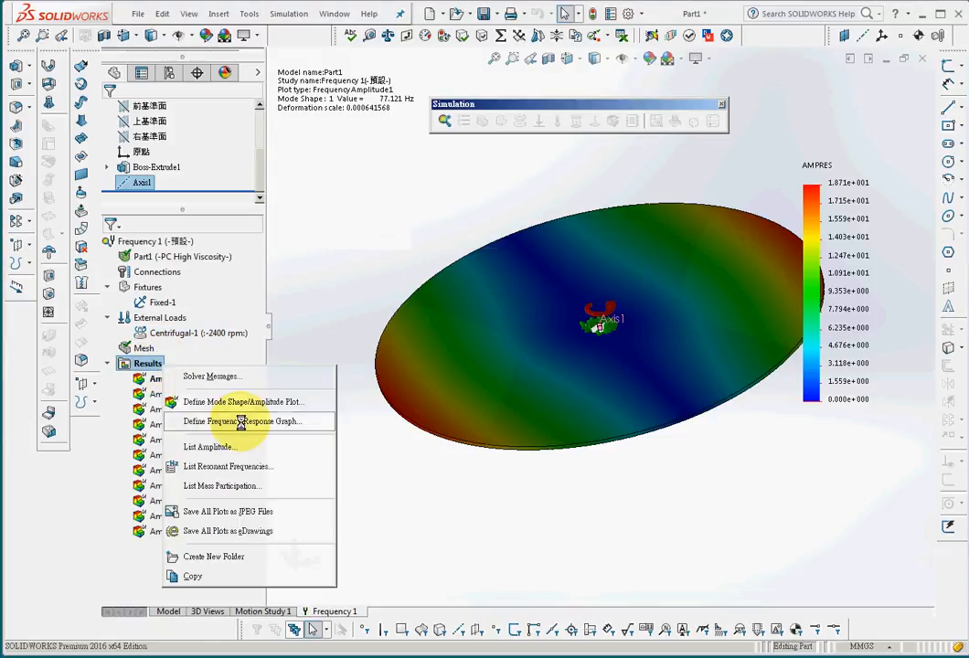
{"action": "left_click", "coordinate": [238, 467]}
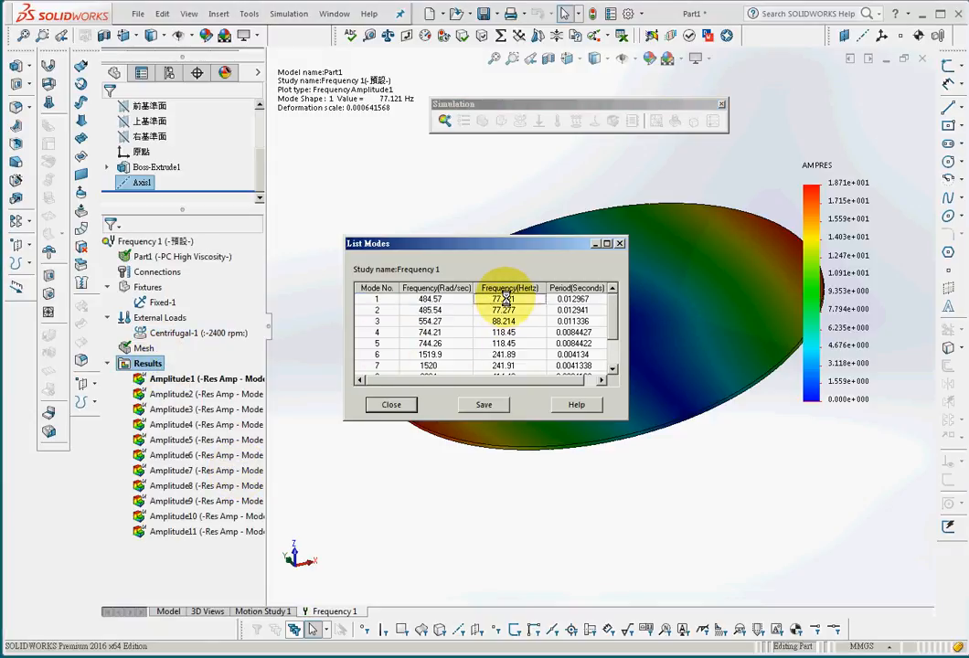
{"action": "left_click_drag", "start_coordinate": [501, 297], "coordinate": [520, 377]}
{"action": "key", "text": "ctrl+c"}
{"action": "key", "text": "alt+Tab"}
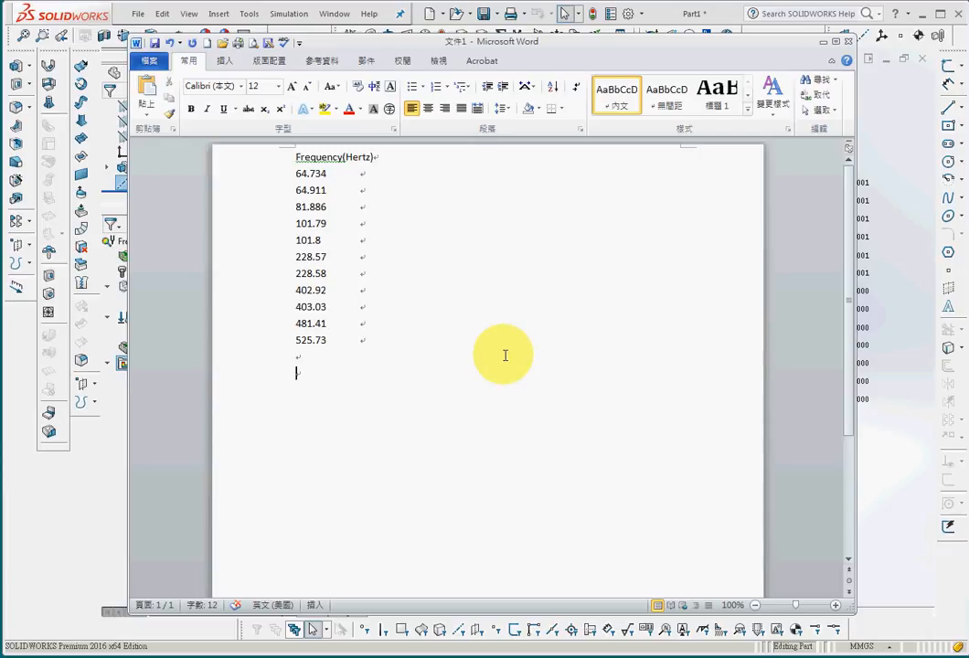
{"action": "key", "text": "ctrl+v"}
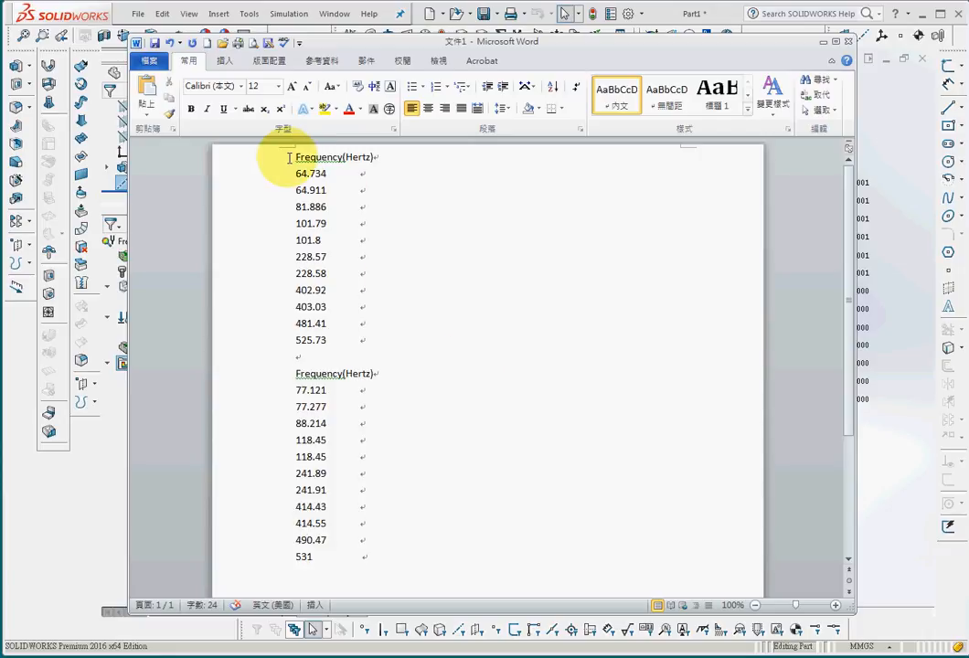
Compare the 60 rpm and 2400 rpm resonant frequency lists in the Word document.
{"action": "left_click_drag", "start_coordinate": [294, 157], "coordinate": [422, 331]}
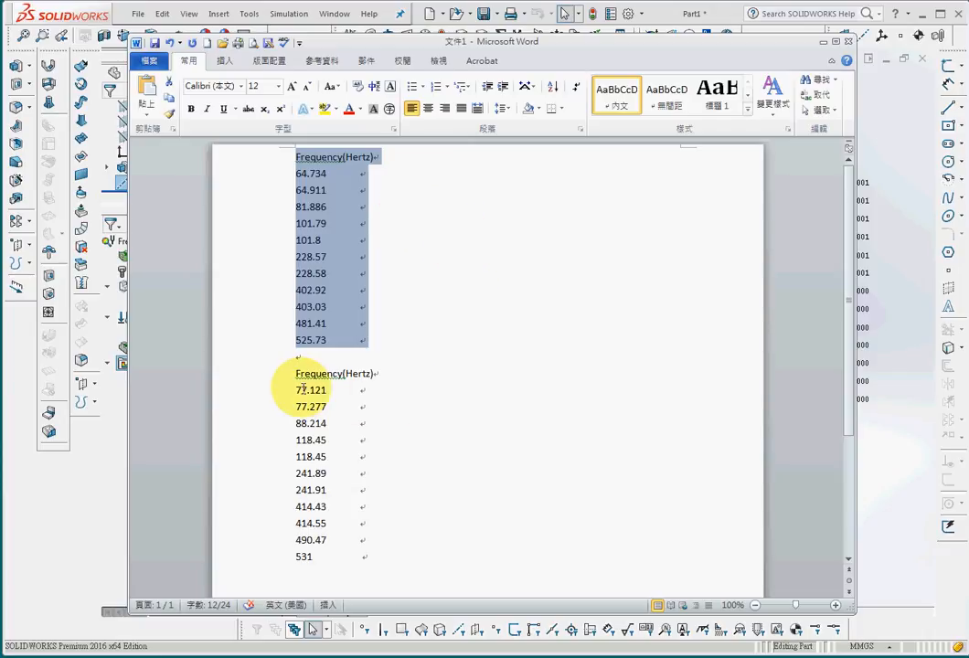
{"action": "left_click_drag", "start_coordinate": [295, 375], "coordinate": [398, 556]}
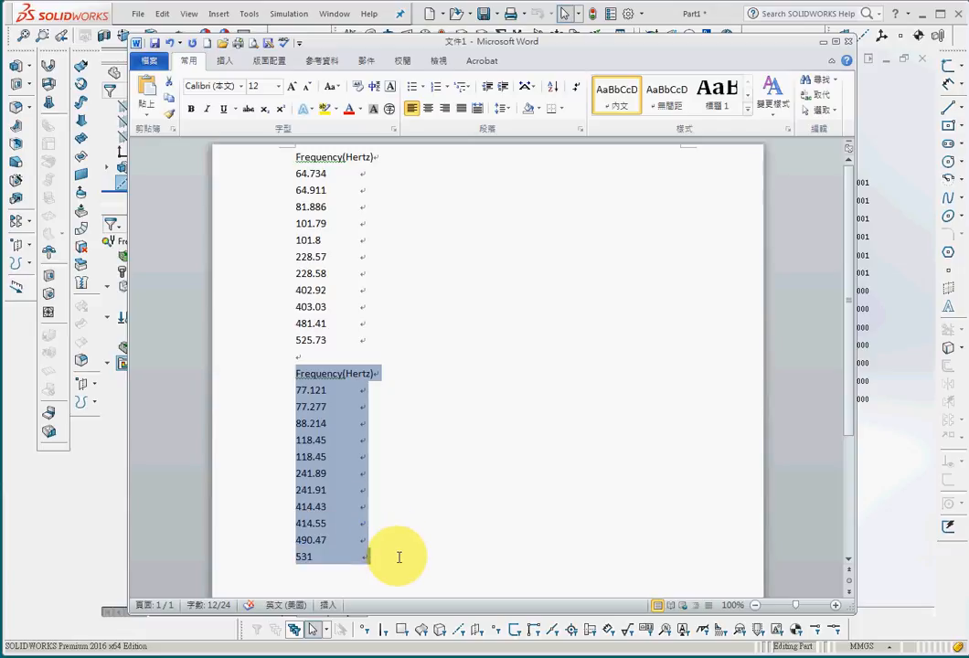
{"action": "left_click", "coordinate": [439, 390]}
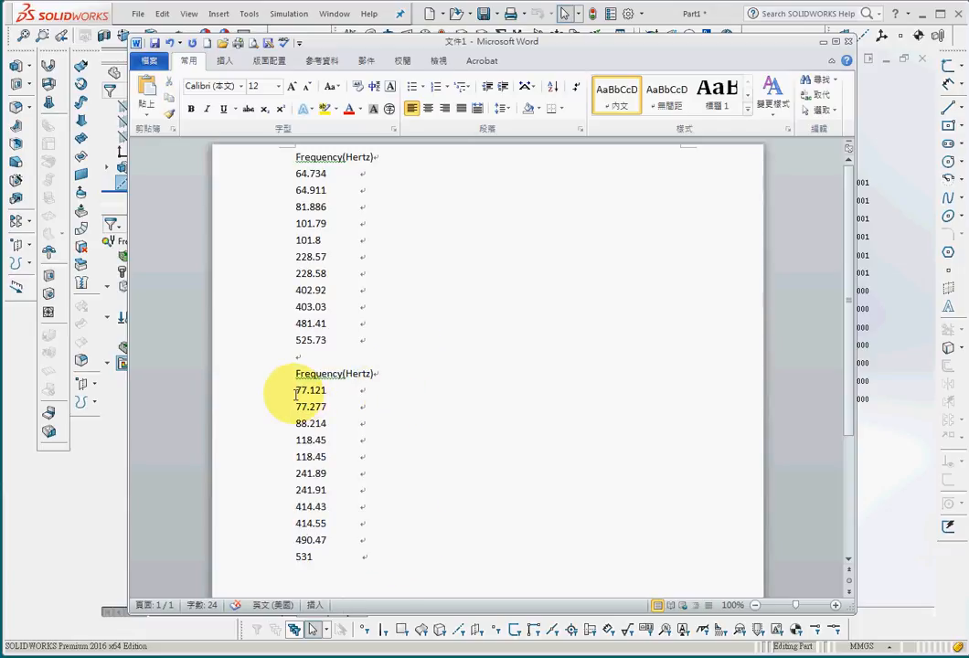
{"action": "left_click_drag", "start_coordinate": [295, 390], "coordinate": [424, 550]}
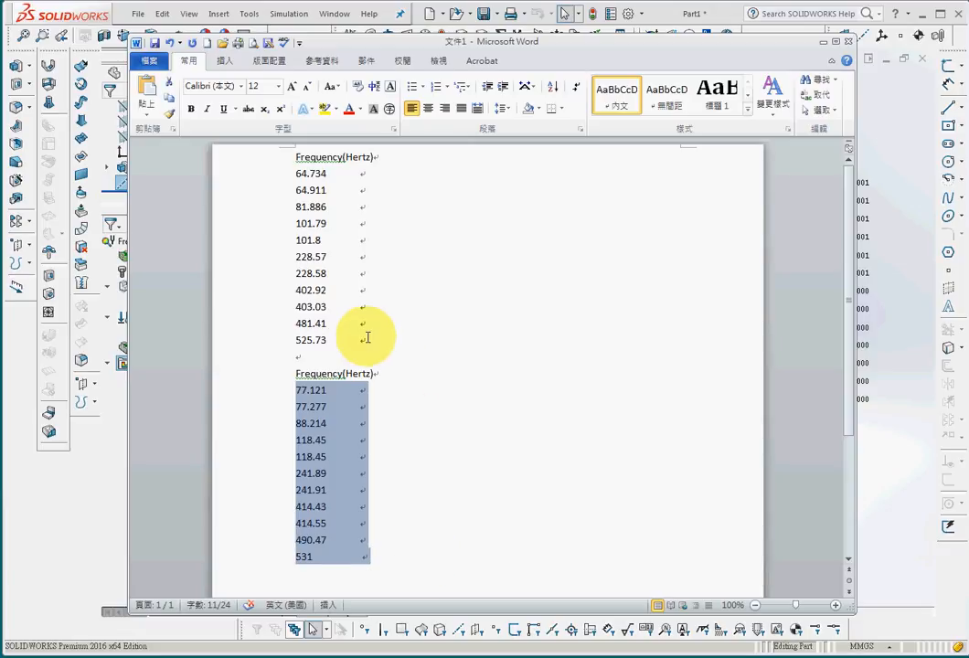
{"action": "left_click_drag", "start_coordinate": [366, 339], "coordinate": [249, 190]}
{"action": "left_click", "coordinate": [548, 365]}
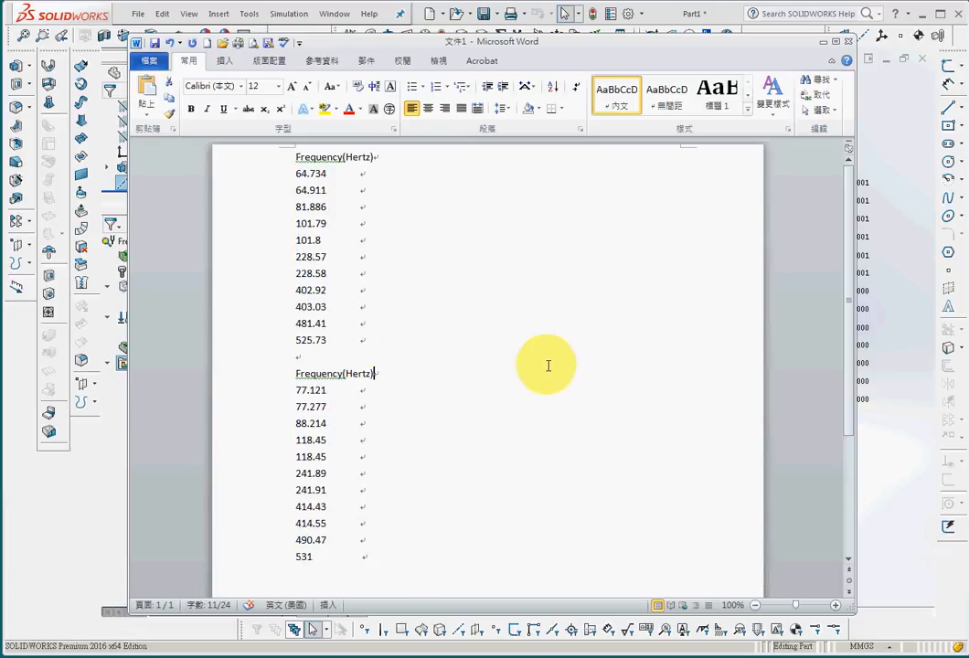
Compare the first two mode frequencies of the 60 rpm list with those of the 2400 rpm list.
{"action": "left_click_drag", "start_coordinate": [296, 391], "coordinate": [337, 406]}
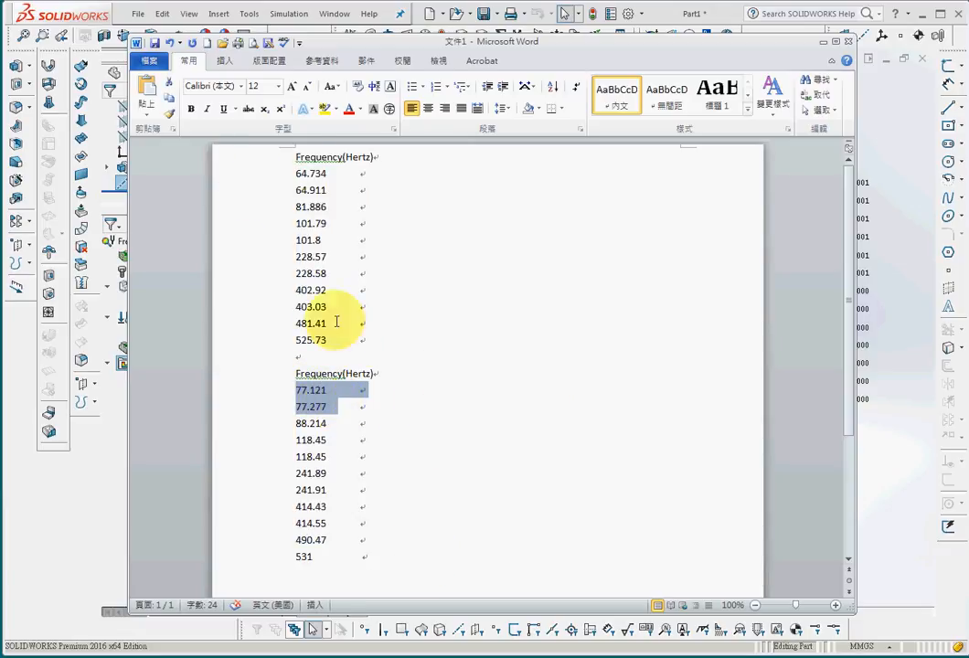
{"action": "left_click_drag", "start_coordinate": [295, 174], "coordinate": [331, 190]}
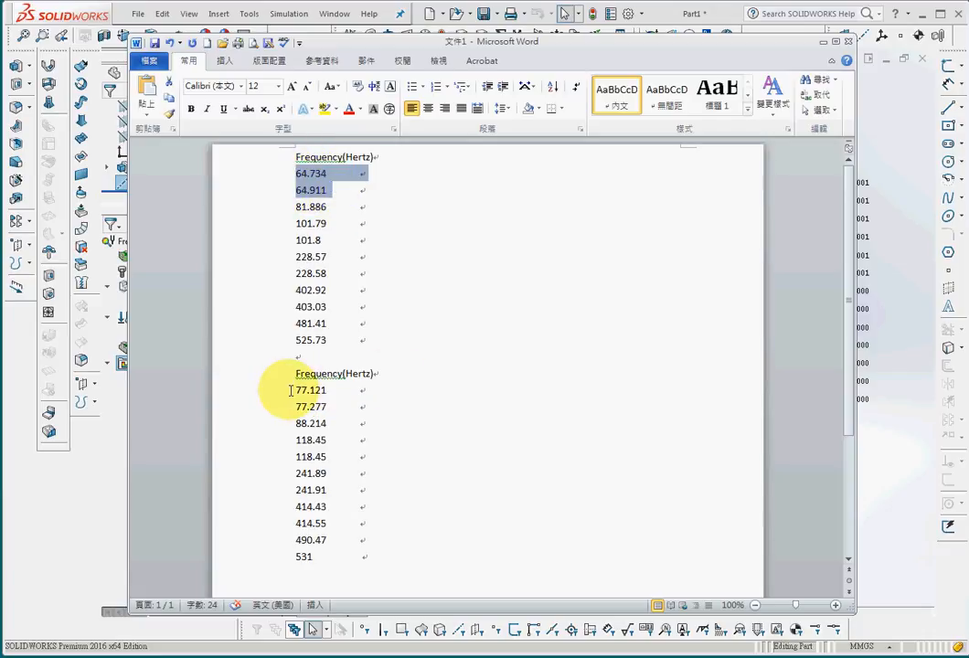
{"action": "left_click_drag", "start_coordinate": [292, 390], "coordinate": [337, 406]}
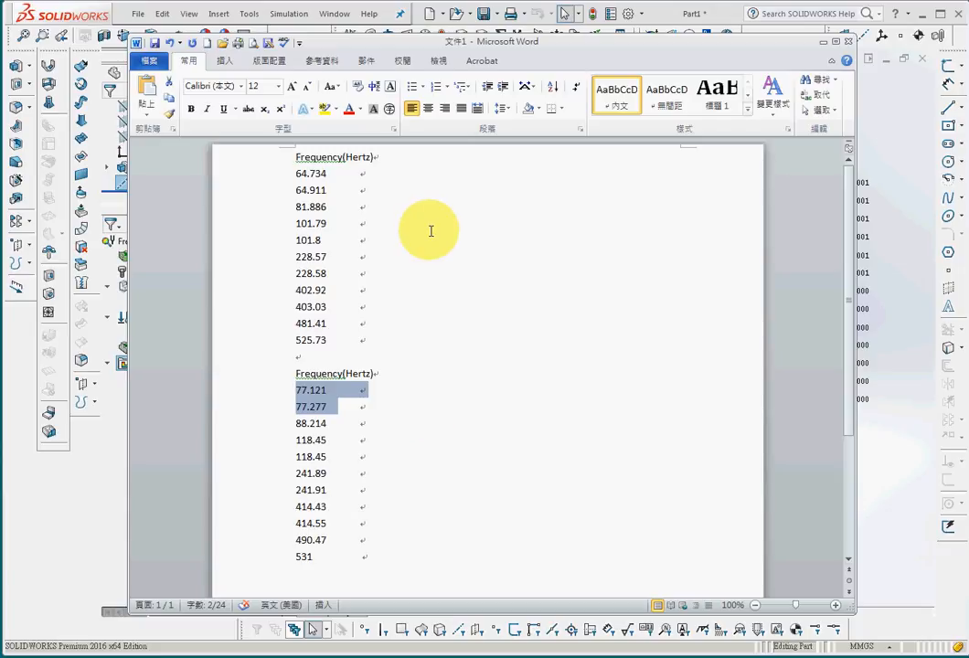
Switch to SOLIDWORKS, close the resonant frequencies list and review the centrifugal load in the frequency study.
{"action": "key", "text": "alt+Tab"}
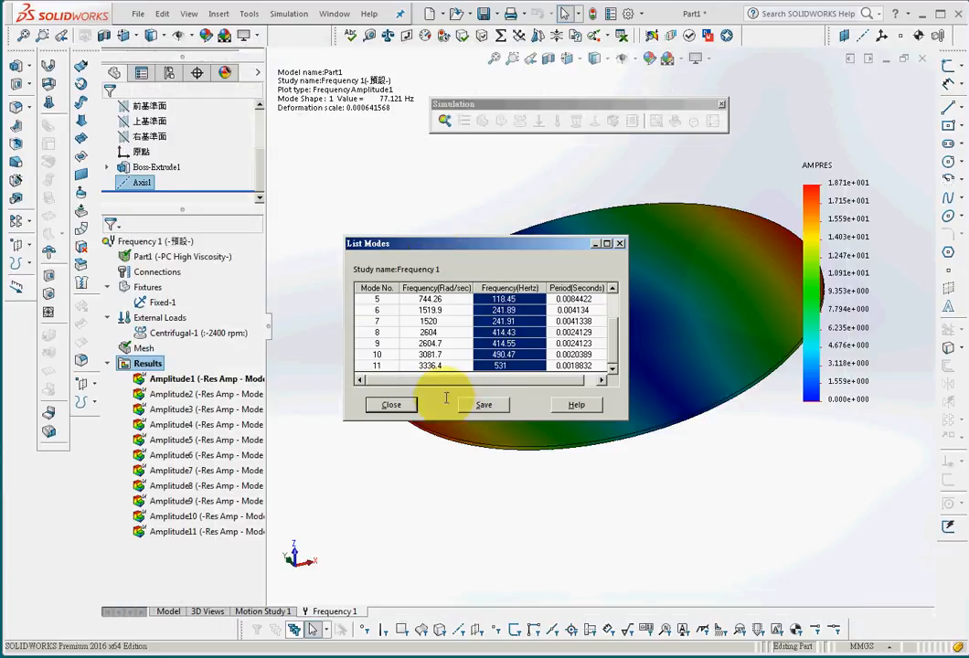
{"action": "left_click", "coordinate": [390, 405]}
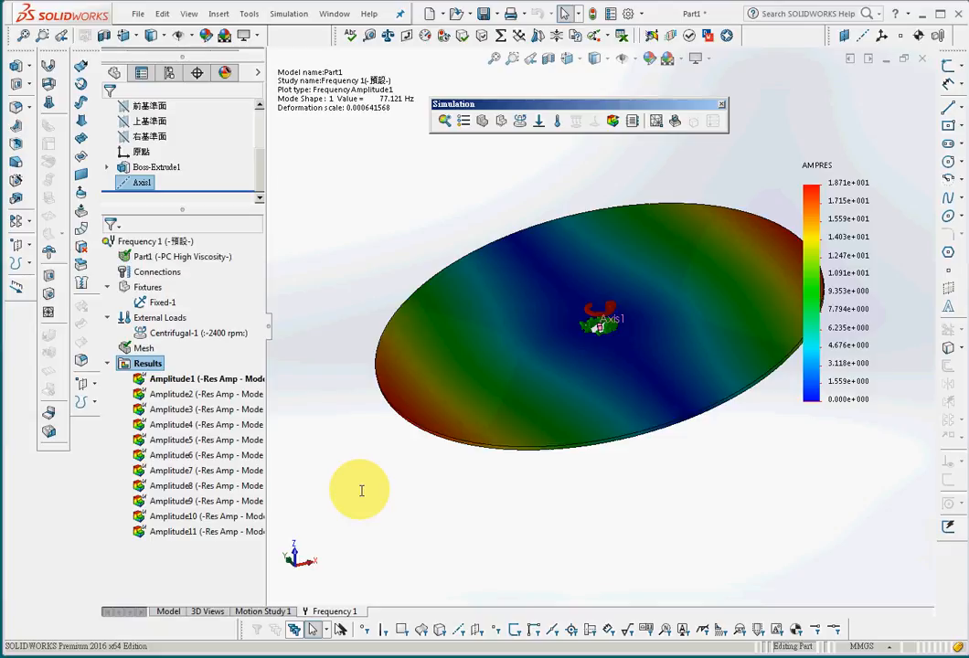
{"action": "key", "text": "alt+Tab"}
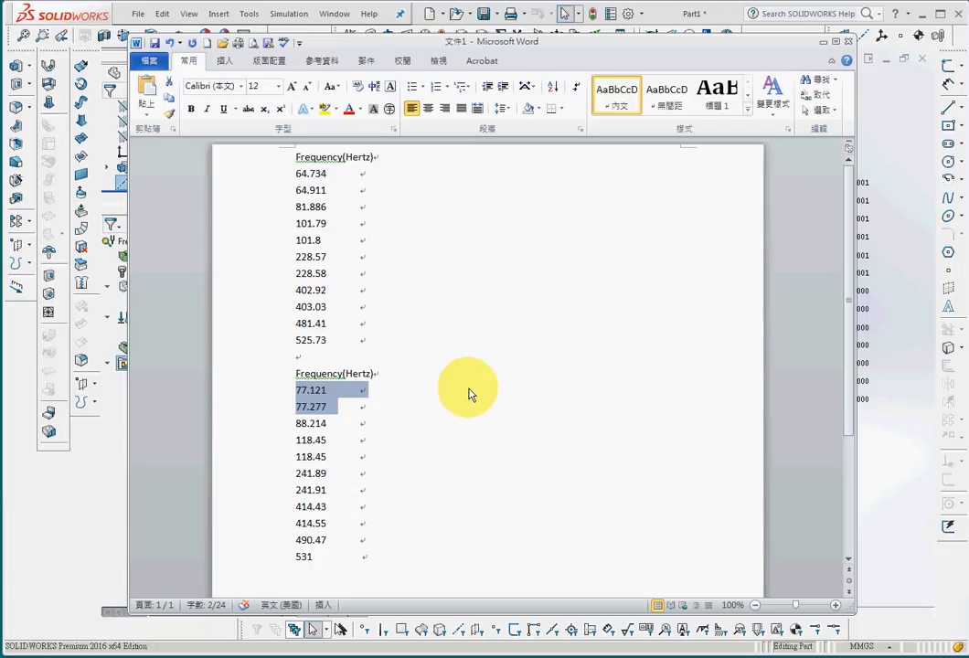
{"action": "key", "text": "alt+Tab"}
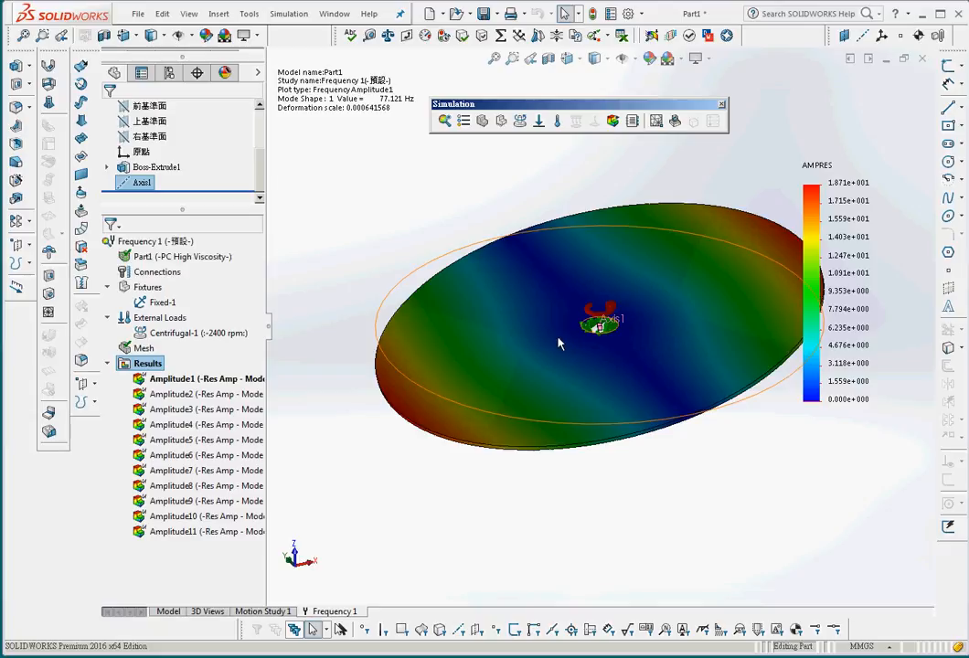
{"action": "left_click", "coordinate": [195, 334]}
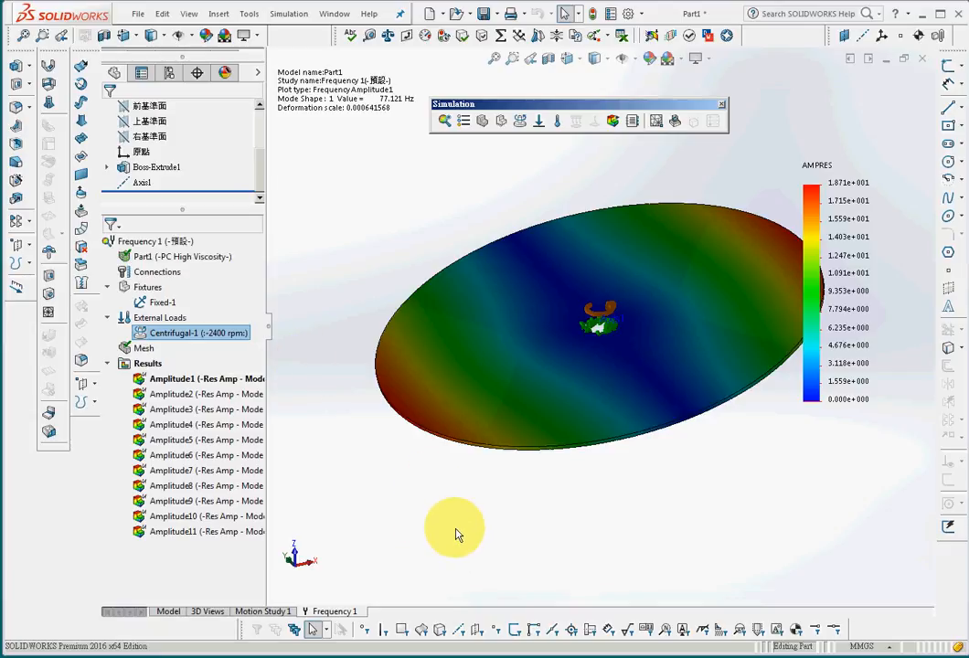
{"action": "left_click", "coordinate": [126, 362]}
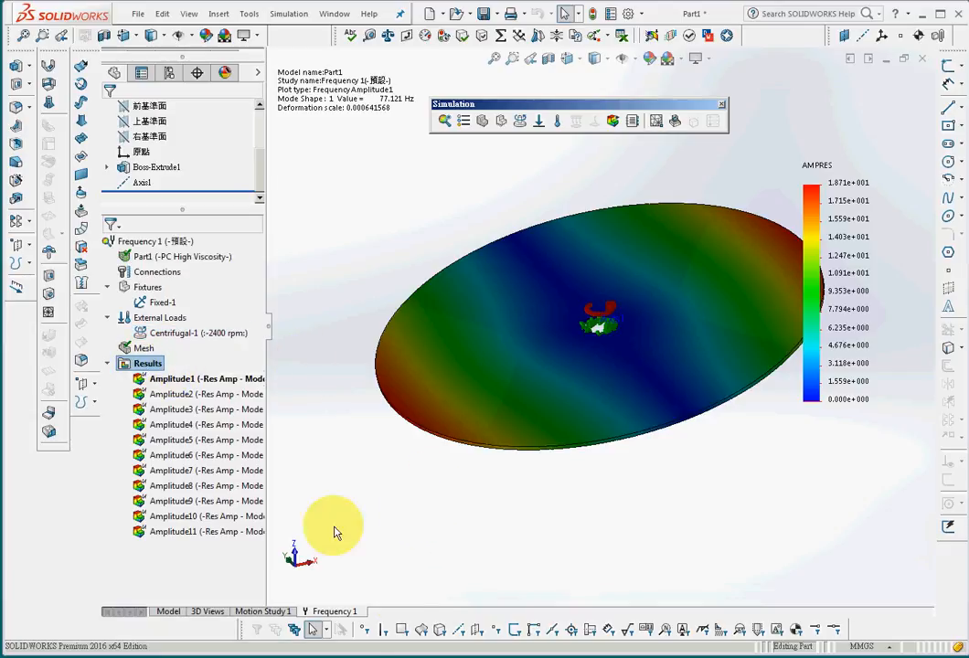
Switch to the Word document and compare the first two modes and mode 10 between the 60 rpm and 2400 rpm lists.
{"action": "key", "text": "alt+Tab"}
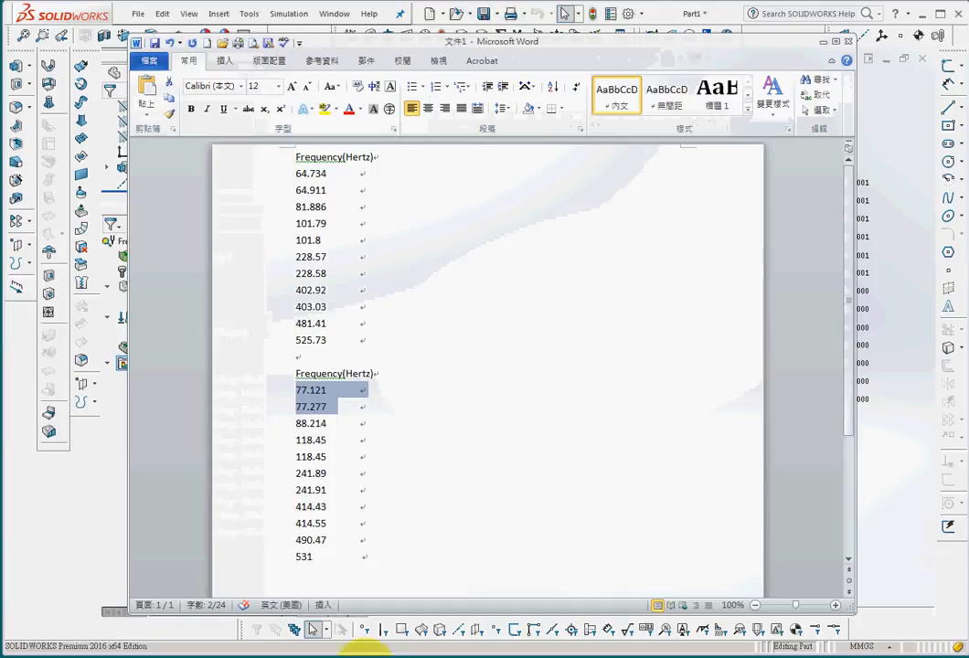
{"action": "left_click", "coordinate": [432, 417]}
{"action": "left_click", "coordinate": [404, 375]}
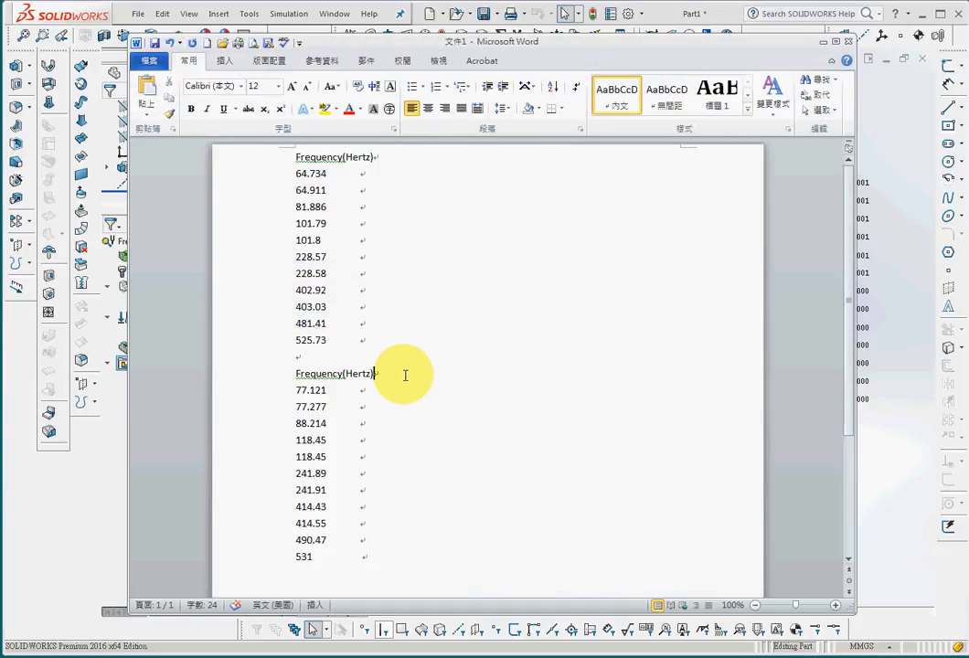
{"action": "left_click", "coordinate": [393, 341]}
{"action": "left_click", "coordinate": [399, 357]}
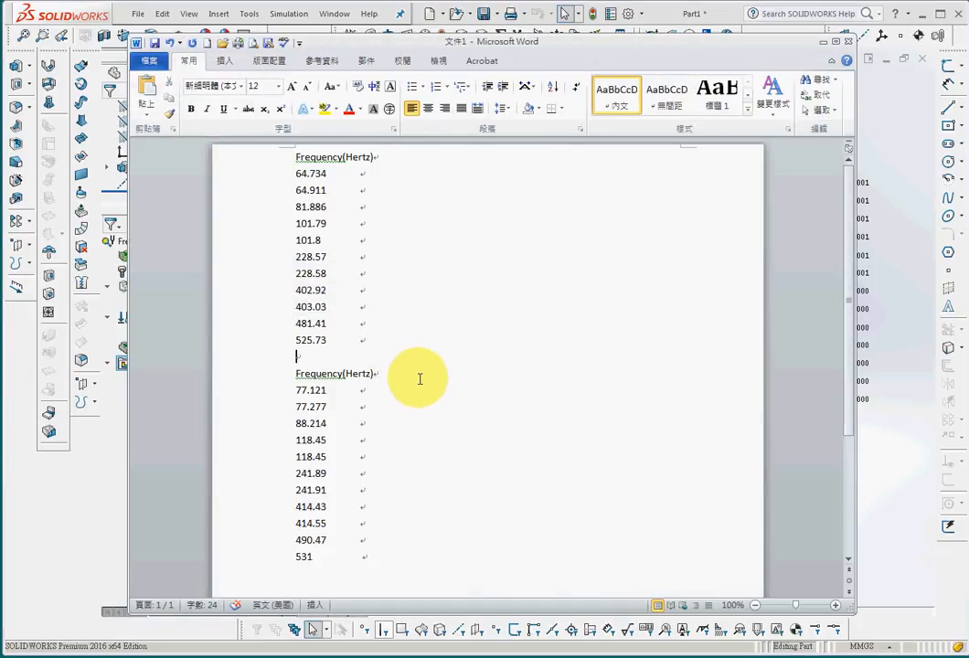
{"action": "left_click_drag", "start_coordinate": [411, 409], "coordinate": [270, 393]}
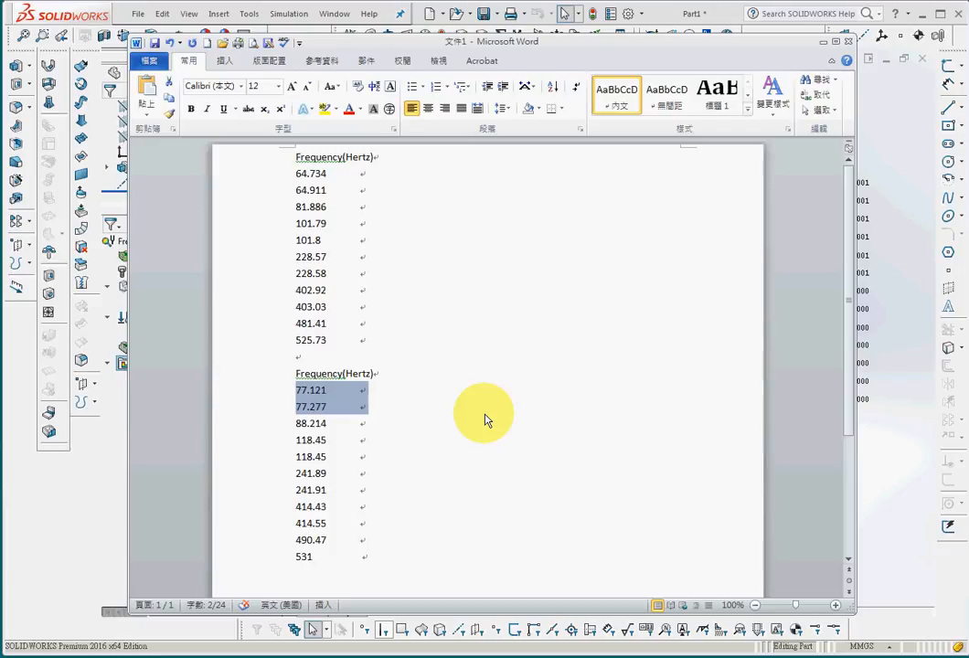
{"action": "left_click", "coordinate": [413, 352]}
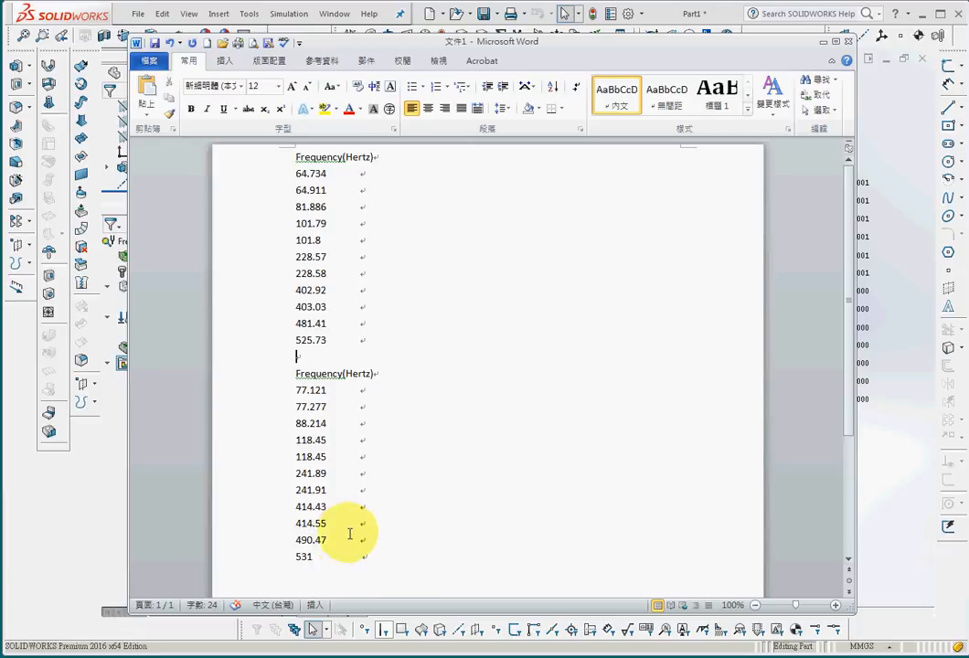
{"action": "left_click_drag", "start_coordinate": [348, 540], "coordinate": [295, 539]}
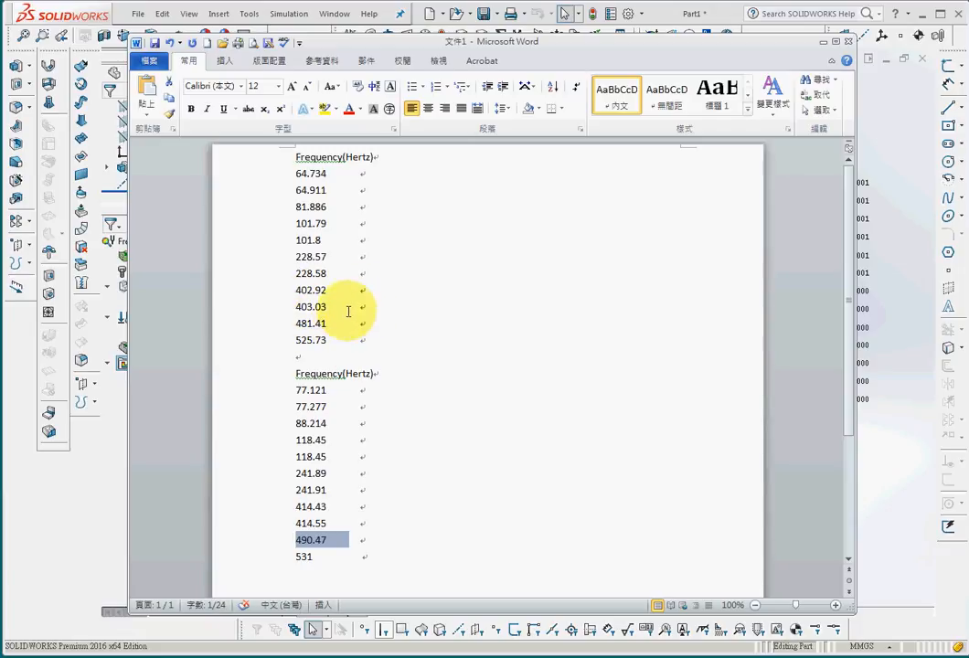
{"action": "left_click", "coordinate": [461, 505]}
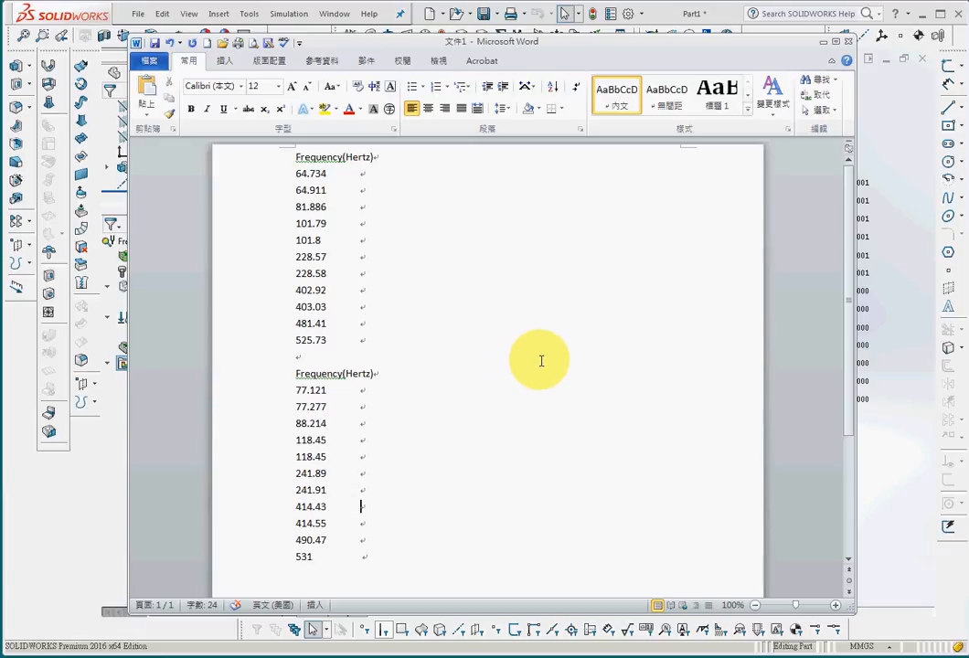
Switch back to SOLIDWORKS and examine the disc's first mode shape together with the centrifugal load.
{"action": "key", "text": "alt+Tab"}
{"action": "mouse_move", "coordinate": [434, 480]}
{"action": "middle_mouse_down"}
{"action": "mouse_move", "coordinate": [467, 462]}
{"action": "mouse_move", "coordinate": [443, 442]}
{"action": "mouse_move", "coordinate": [475, 438]}
{"action": "mouse_move", "coordinate": [489, 449]}
{"action": "mouse_move", "coordinate": [487, 467]}
{"action": "middle_mouse_up"}
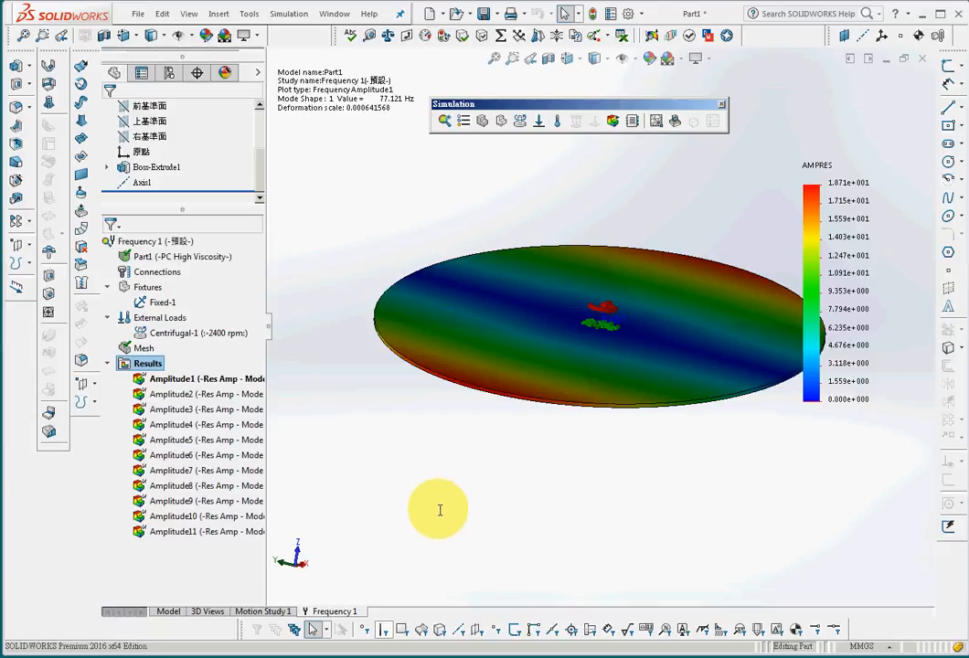
{"action": "left_click", "coordinate": [212, 332]}
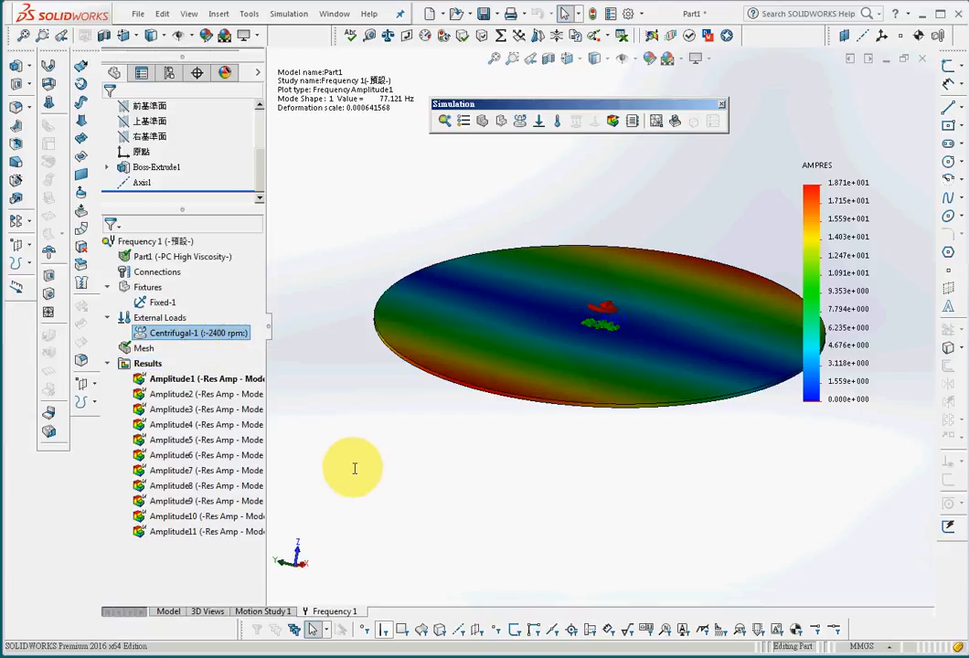